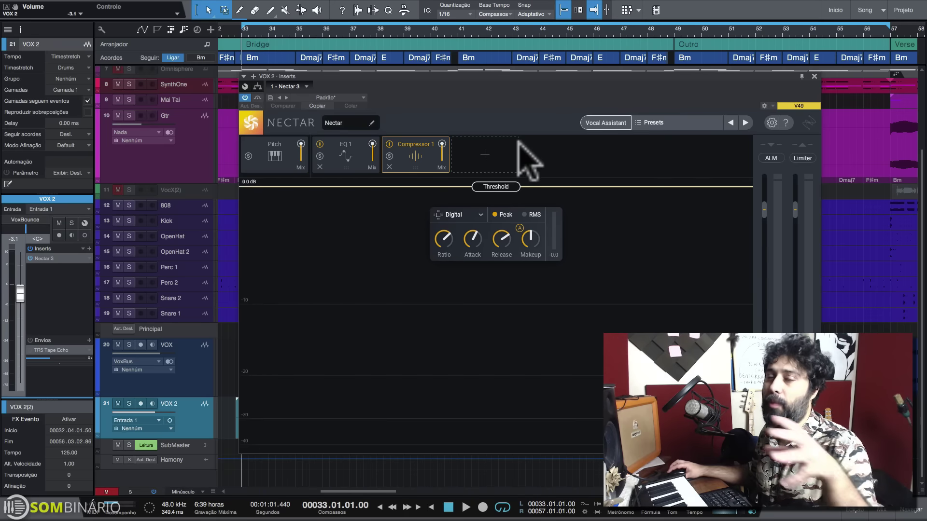
Show the mixer console and insert the Relay plug-in on the Hamony bus
{"action": "left_click", "coordinate": [883, 513]}
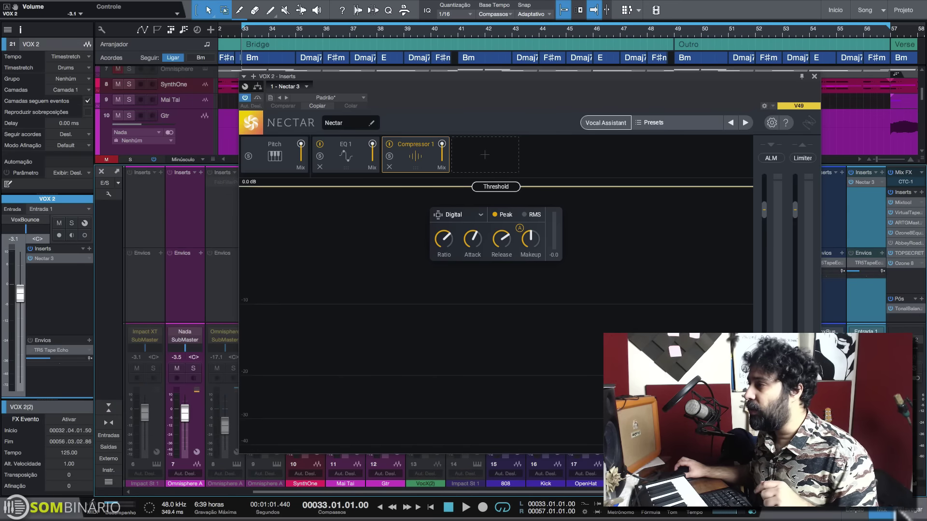
{"action": "left_click", "coordinate": [884, 513]}
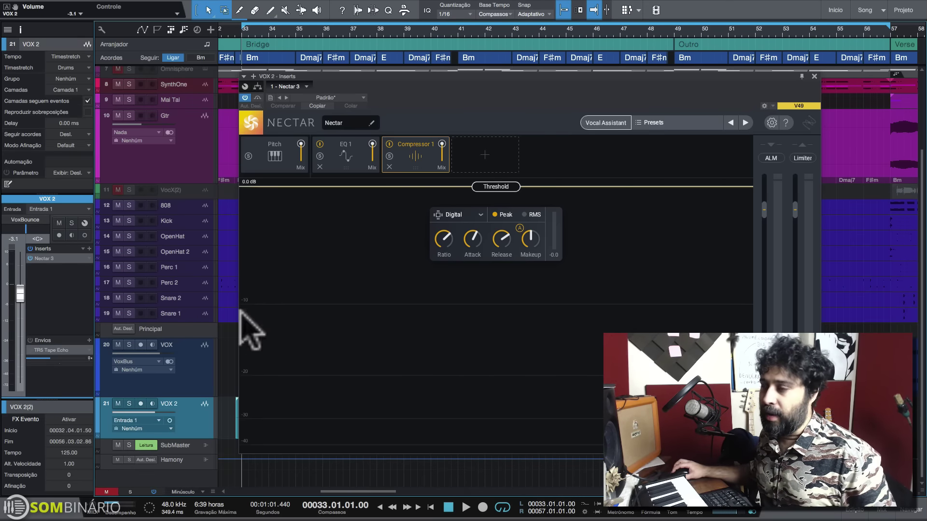
{"action": "key", "text": "F3"}
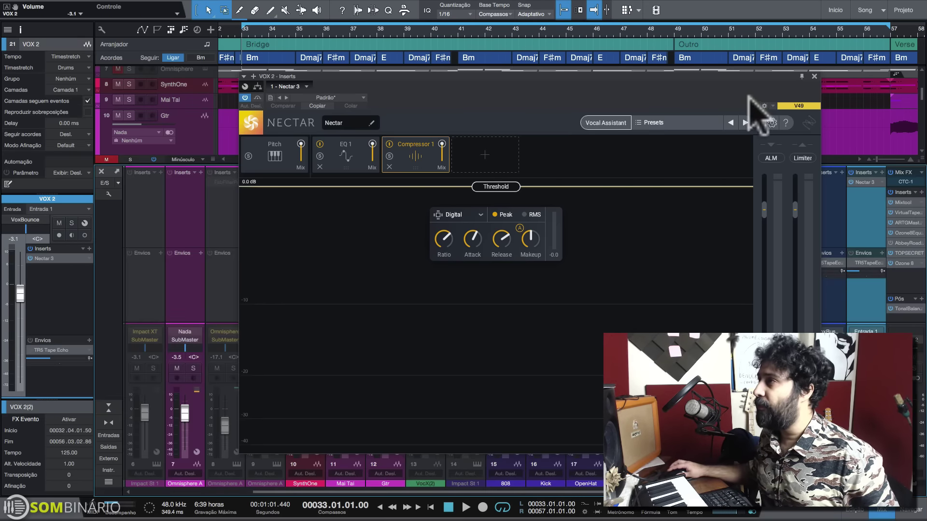
{"action": "left_click_drag", "start_coordinate": [747, 95], "coordinate": [599, 77]}
{"action": "scroll", "coordinate": [796, 242], "scroll_direction": "right", "scroll_amount": 5}
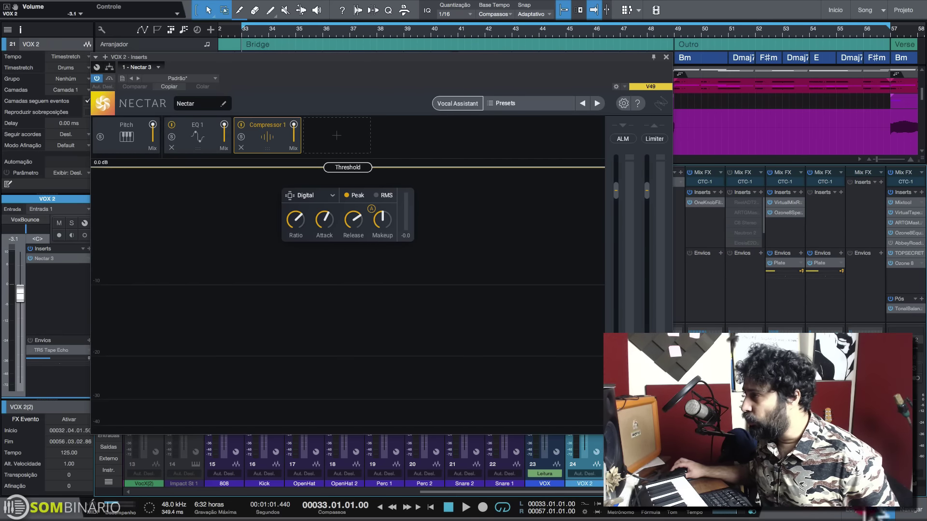
{"action": "left_click", "coordinate": [878, 193]}
{"action": "left_click", "coordinate": [879, 182]}
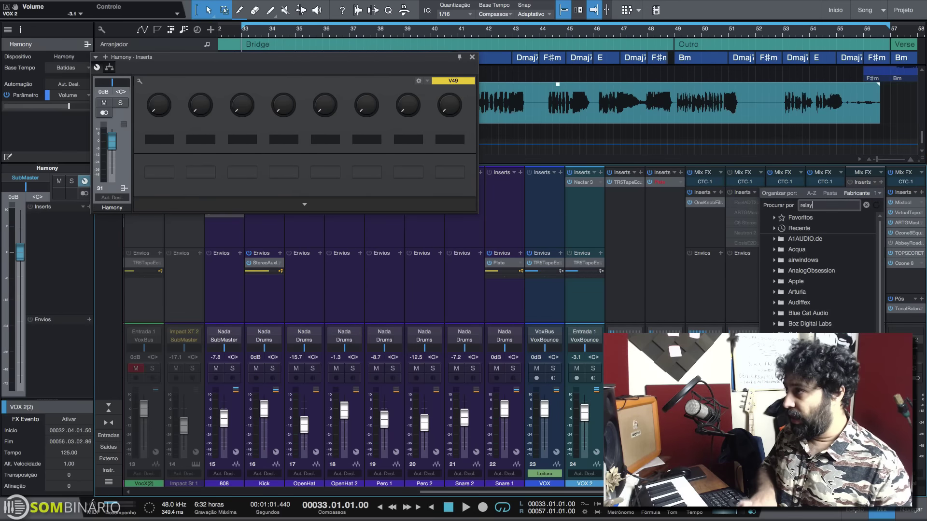
{"action": "double_click", "coordinate": [794, 229]}
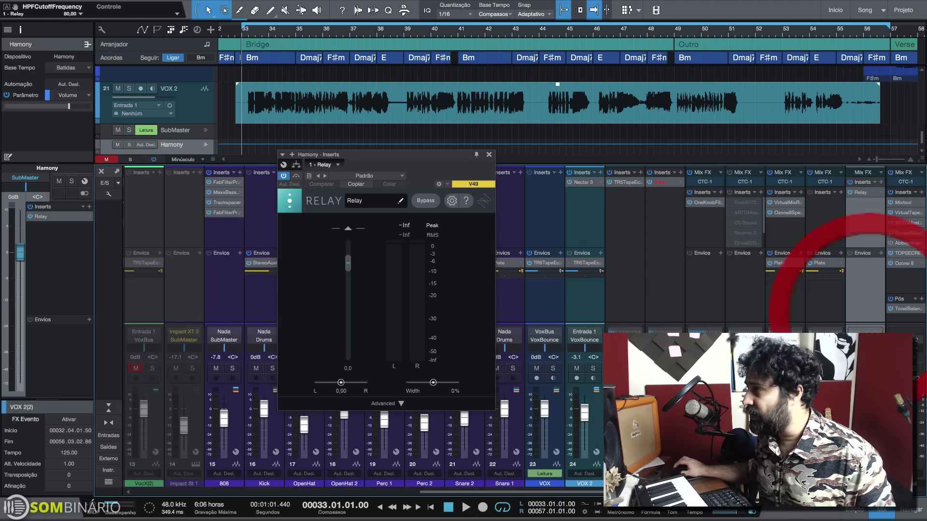
Solo the Hamony bus and play it briefly to check Relay's incoming signal, ending with solo off
{"action": "key", "text": "s"}
{"action": "key", "text": "space"}
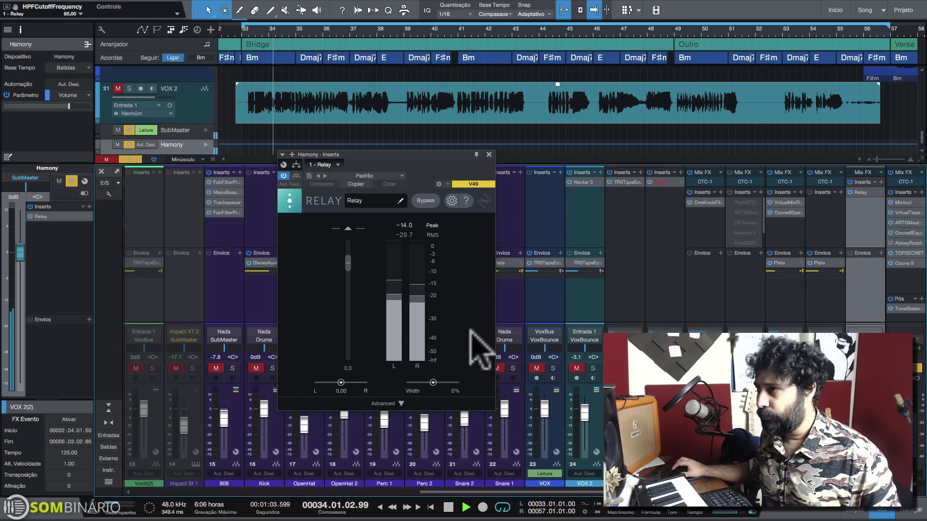
{"action": "key", "text": "space"}
{"action": "key", "text": "s"}
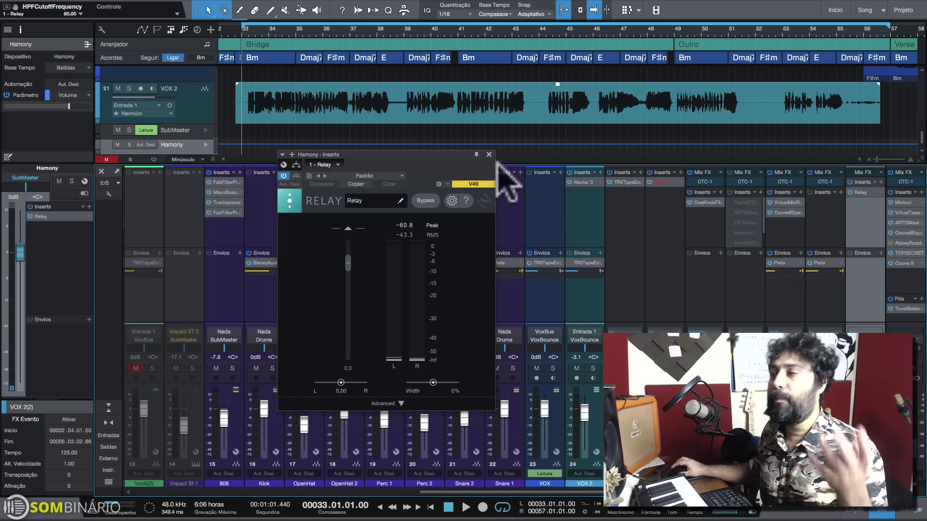
Open Nectar 3 on the VOX 2 channel and enable Unmask alongside Assist in its Vocal Assistant
{"action": "left_click", "coordinate": [489, 155]}
{"action": "left_click", "coordinate": [583, 182]}
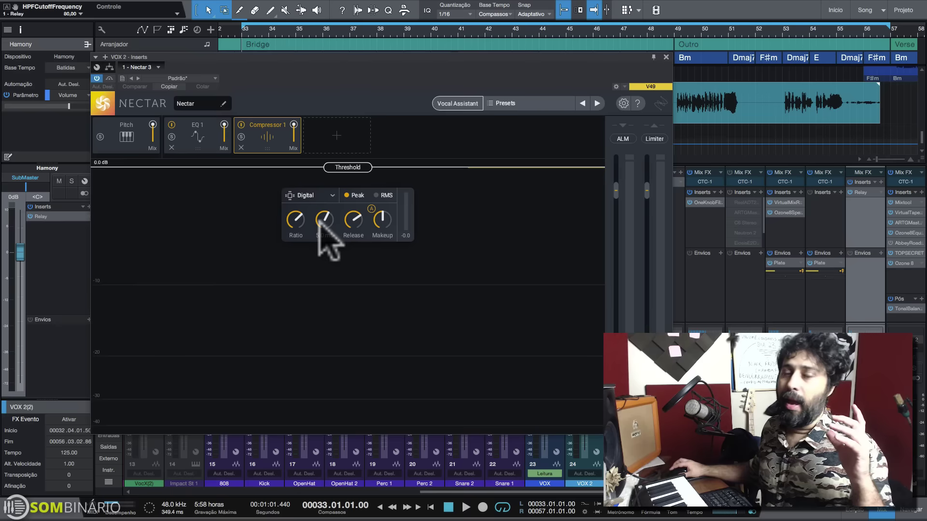
{"action": "left_click", "coordinate": [451, 103]}
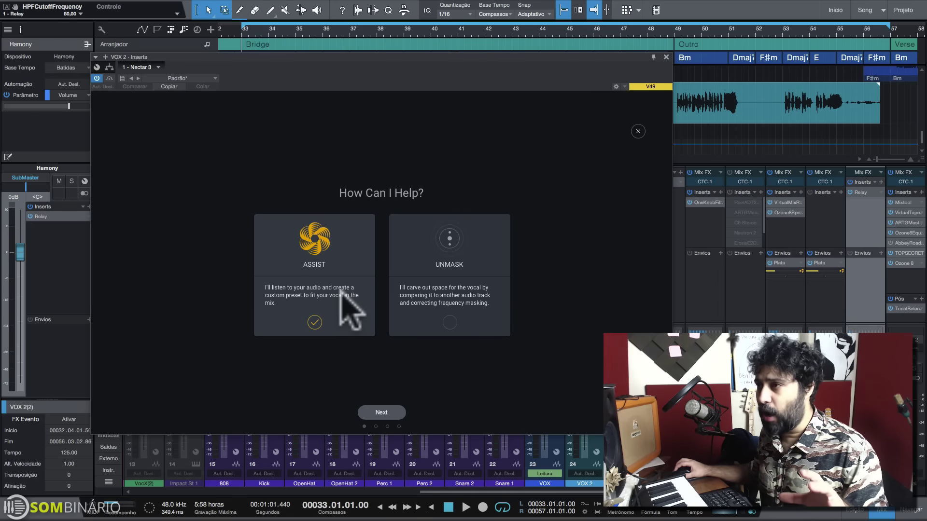
{"action": "left_click", "coordinate": [450, 326]}
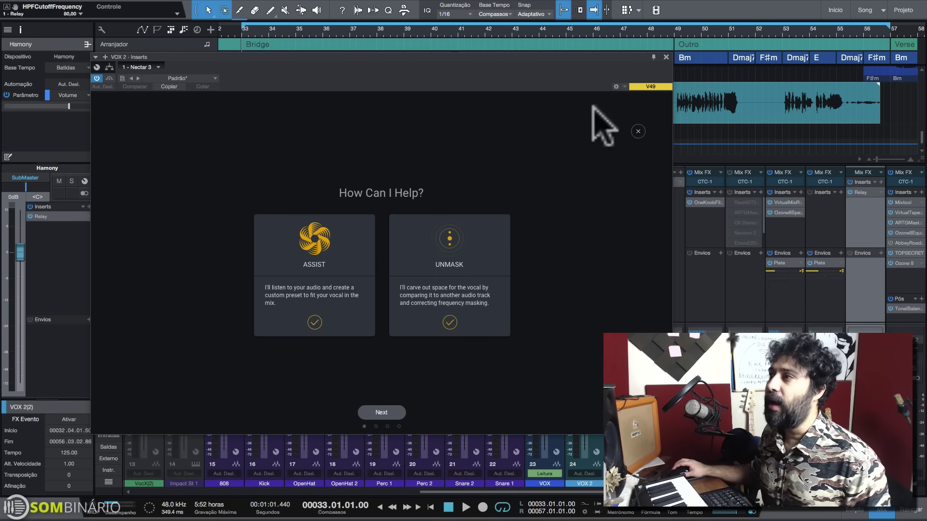
{"action": "left_click", "coordinate": [638, 131]}
Remove the Compressor 1 and EQ 1 modules from the Nectar chain and listen to the song from the bridge
{"action": "left_click_drag", "start_coordinate": [441, 65], "coordinate": [570, 148]}
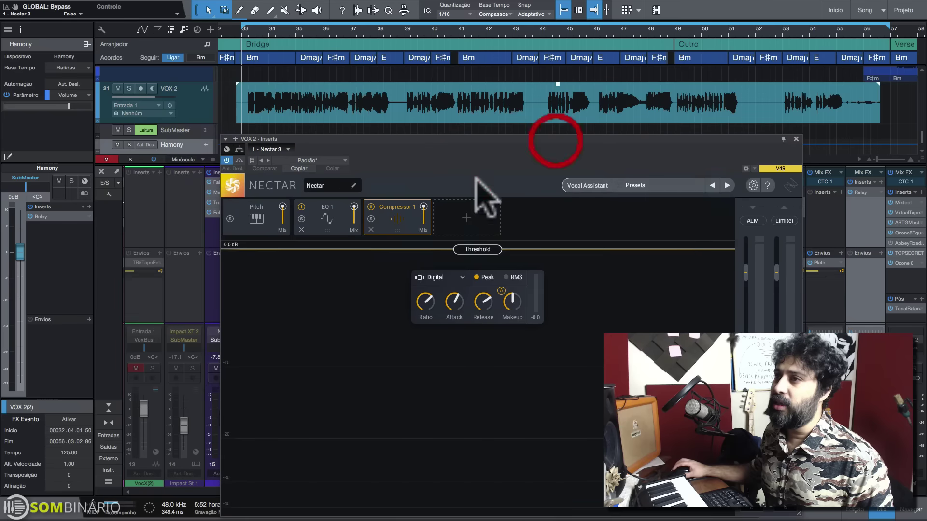
{"action": "left_click", "coordinate": [370, 229]}
{"action": "left_click", "coordinate": [302, 230]}
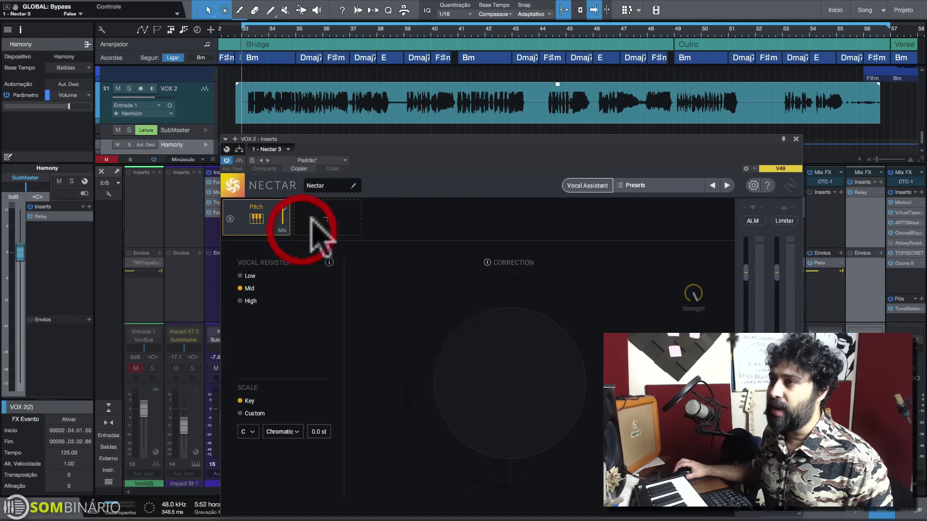
{"action": "left_click_drag", "start_coordinate": [403, 160], "coordinate": [404, 92]}
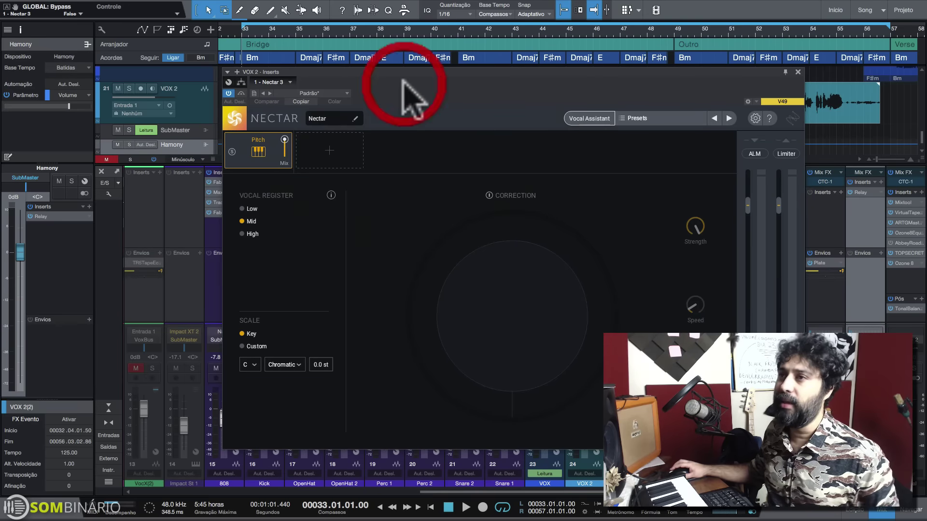
{"action": "key", "text": "space"}
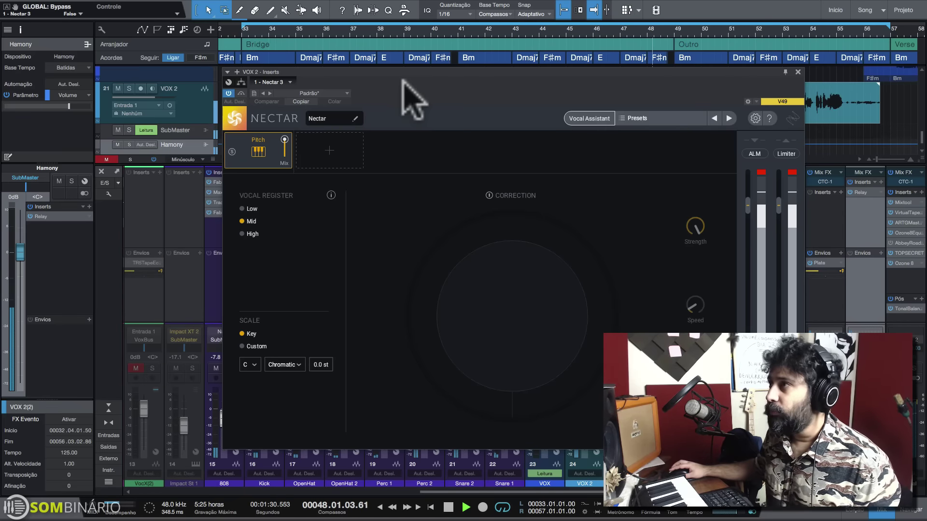
{"action": "key", "text": "space"}
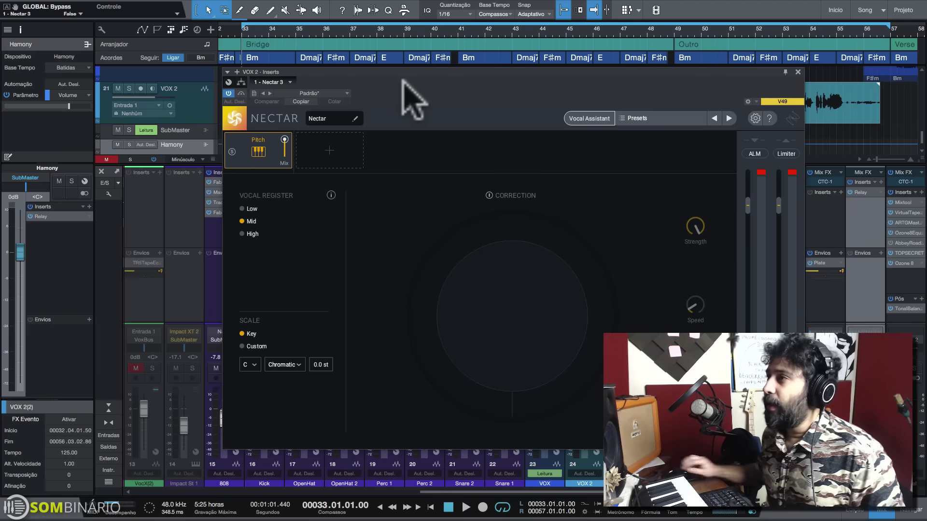
Configure the Vocal Assistant with the Modern vibe, Moderate intensity and Relay as the Unmask source
{"action": "left_click", "coordinate": [587, 119]}
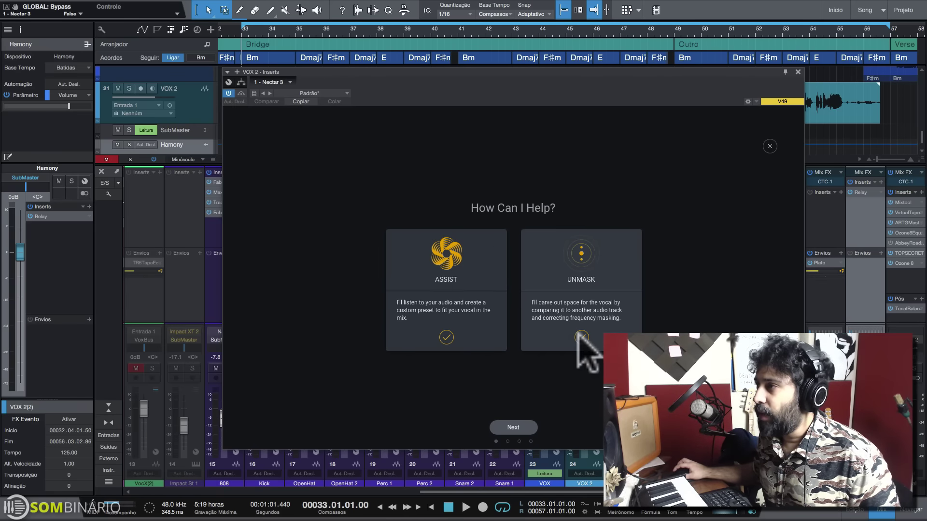
{"action": "left_click", "coordinate": [504, 428]}
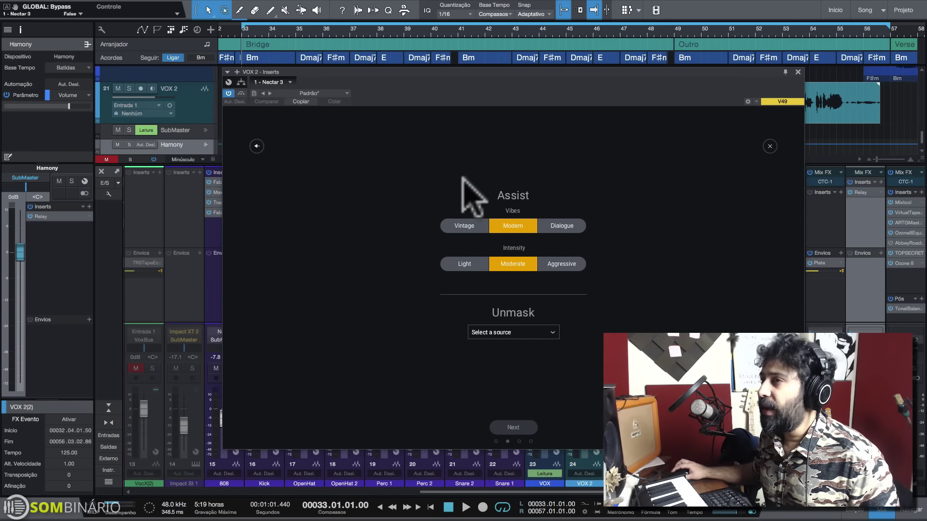
{"action": "left_click", "coordinate": [464, 226]}
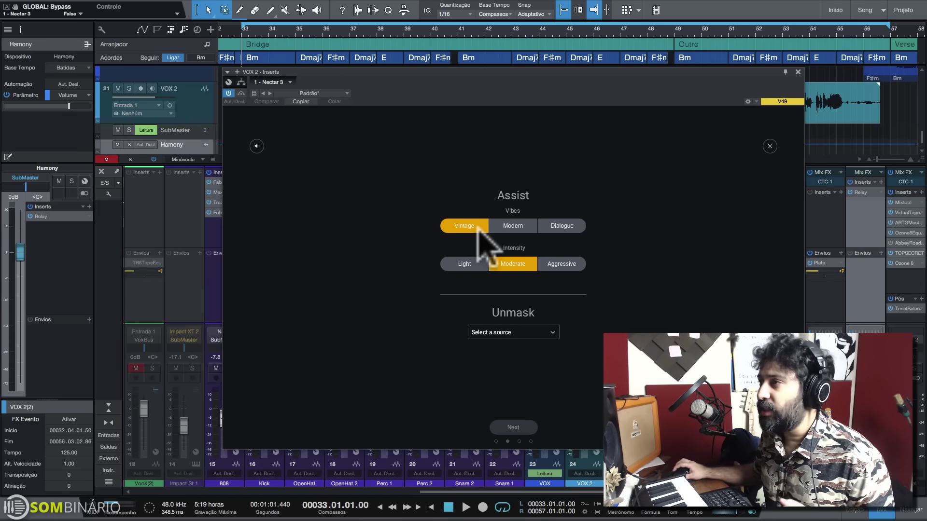
{"action": "left_click", "coordinate": [513, 226]}
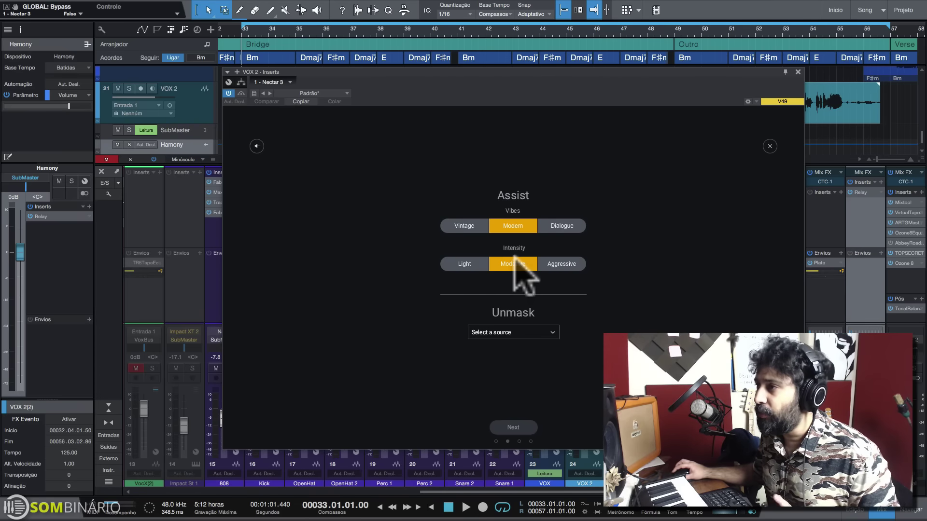
{"action": "left_click", "coordinate": [533, 332]}
{"action": "left_click", "coordinate": [487, 344]}
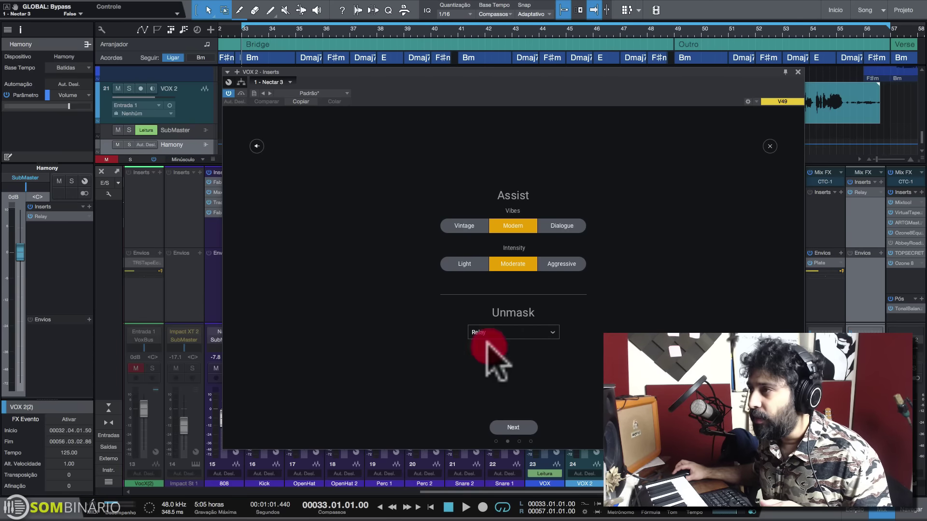
Rename the Relay instance on the Hamony bus as Synths
{"action": "left_click_drag", "start_coordinate": [697, 104], "coordinate": [606, 96]}
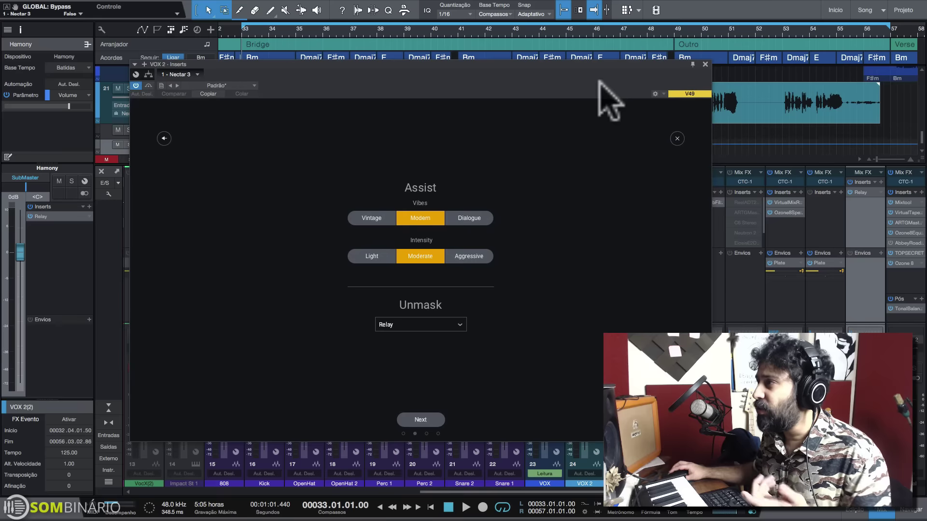
{"action": "left_click", "coordinate": [864, 193]}
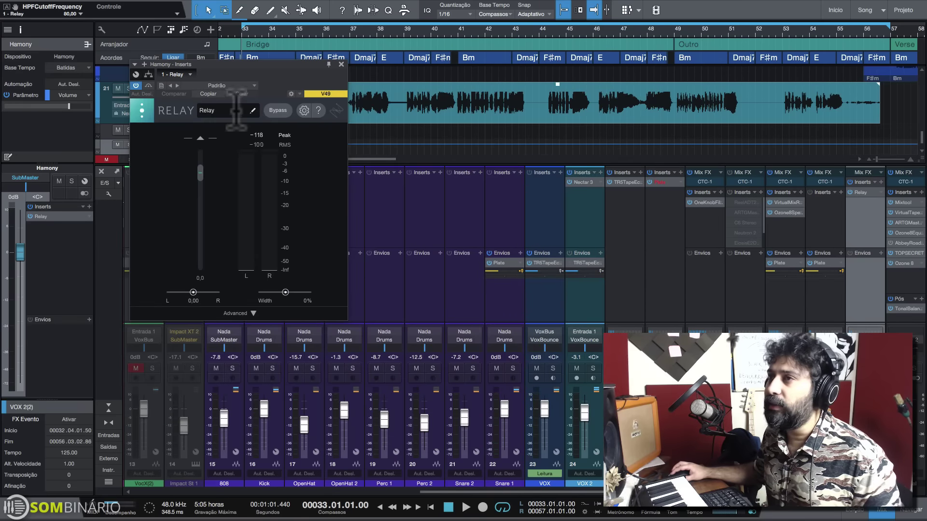
{"action": "left_click", "coordinate": [226, 111]}
{"action": "left_click_drag", "start_coordinate": [225, 111], "coordinate": [190, 104]}
{"action": "type", "text": "Sy"}
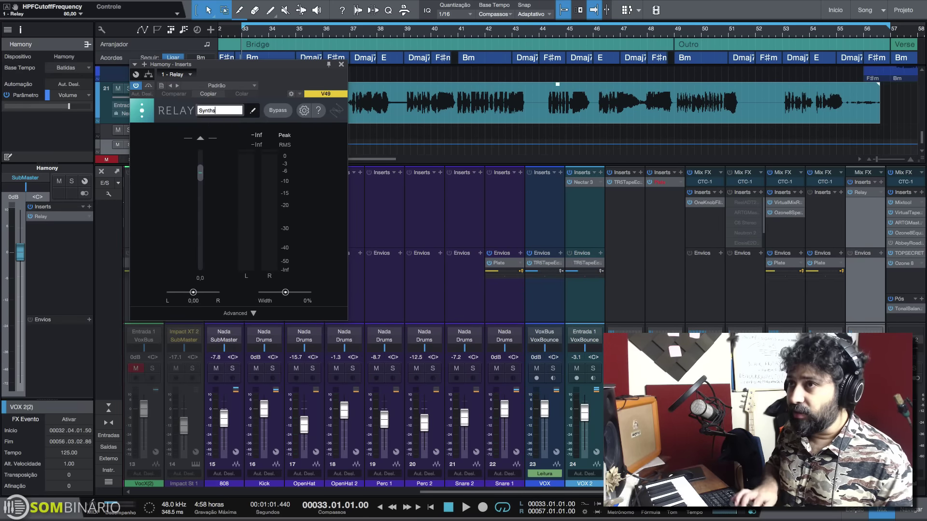
{"action": "type", "text": "nths"}
{"action": "key", "text": "Return"}
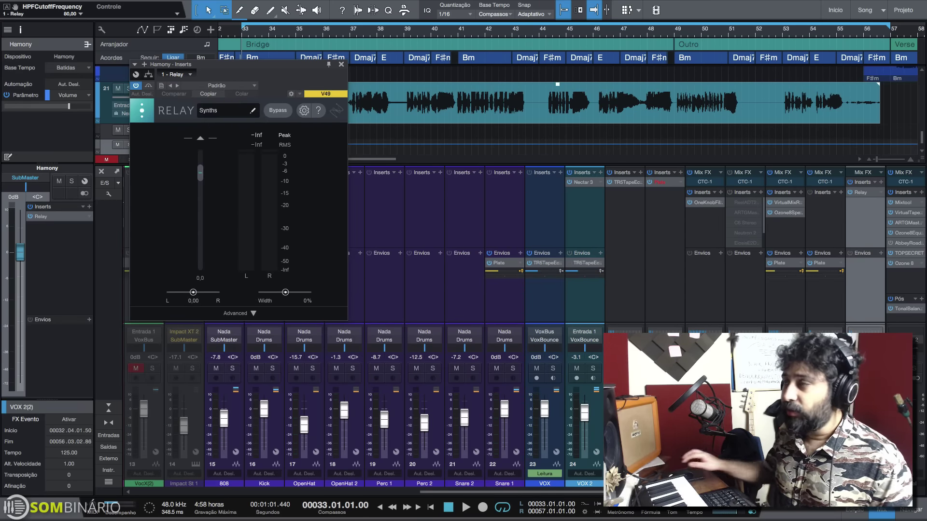
Run the Vocal Assistant analysis in VOX 2's Nectar with Synths as the Unmask source, playing the song, and accept the suggestion
{"action": "left_click", "coordinate": [584, 183]}
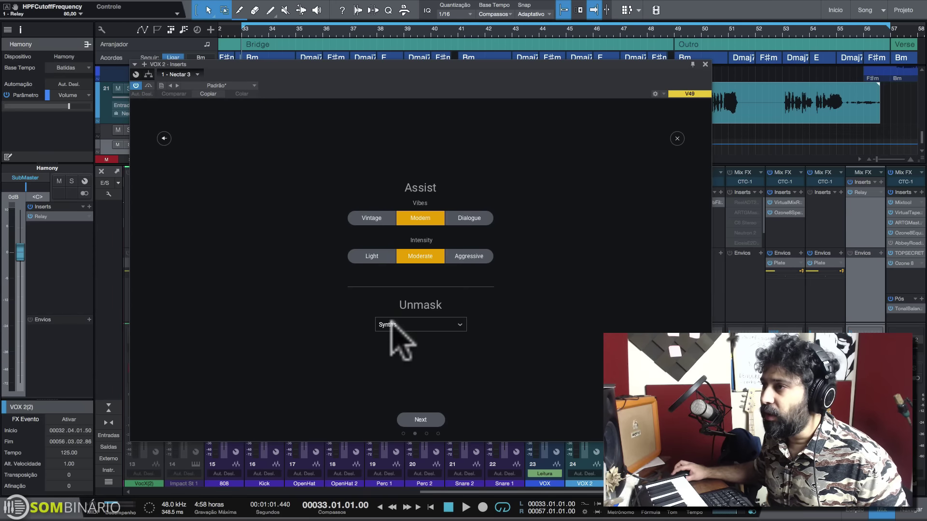
{"action": "left_click", "coordinate": [420, 421]}
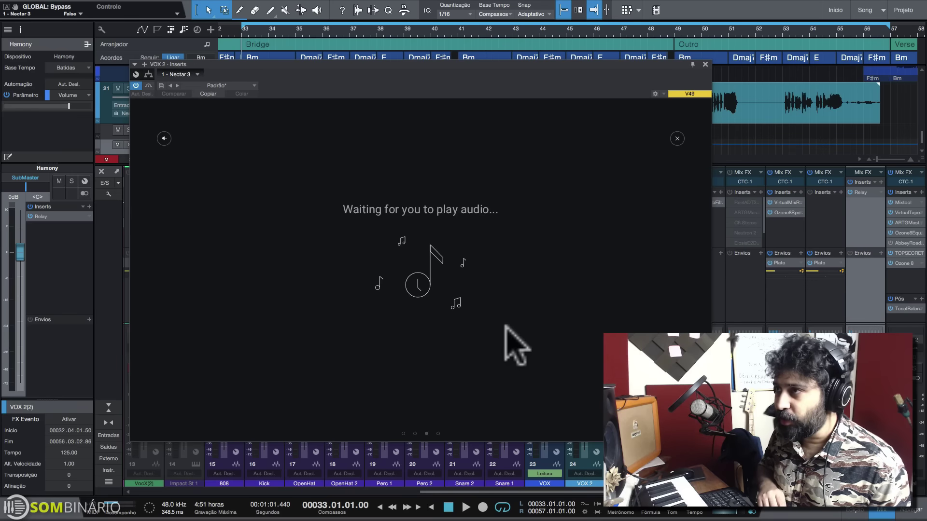
{"action": "key", "text": "space"}
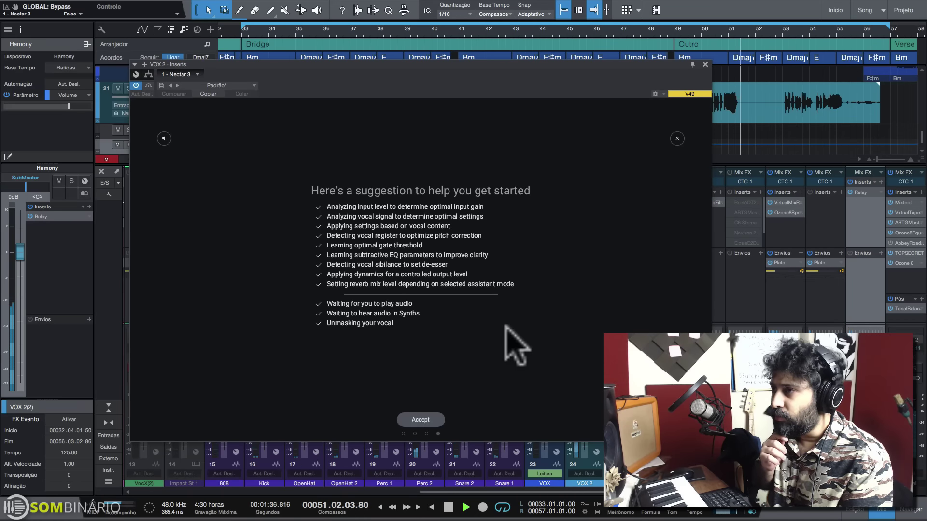
{"action": "left_click", "coordinate": [421, 419]}
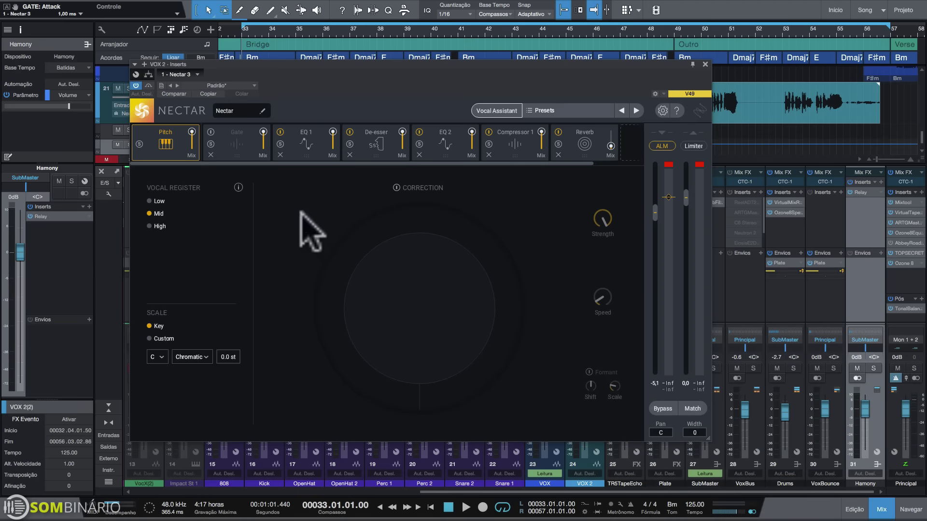
Open Nectar's EQ 1 module and audition its band 3 during playback of the mix
{"action": "left_click", "coordinate": [305, 145]}
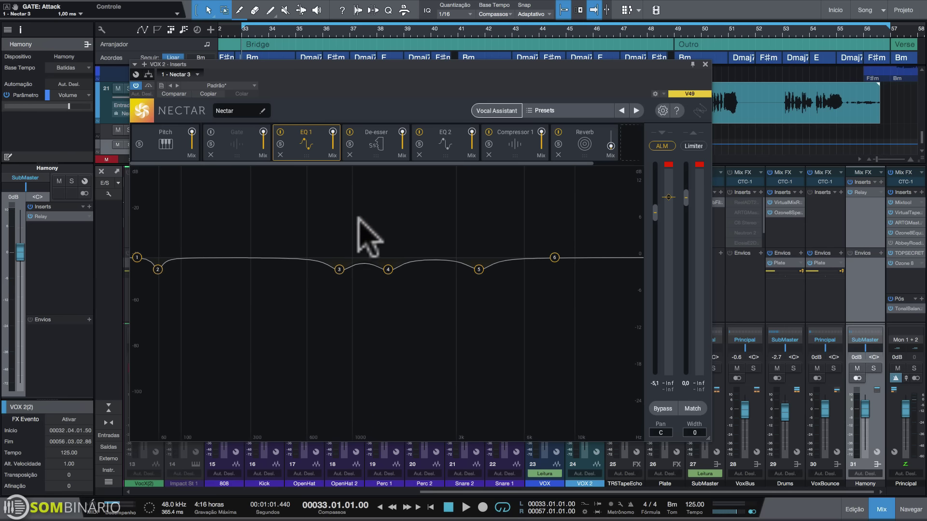
{"action": "left_click", "coordinate": [339, 268]}
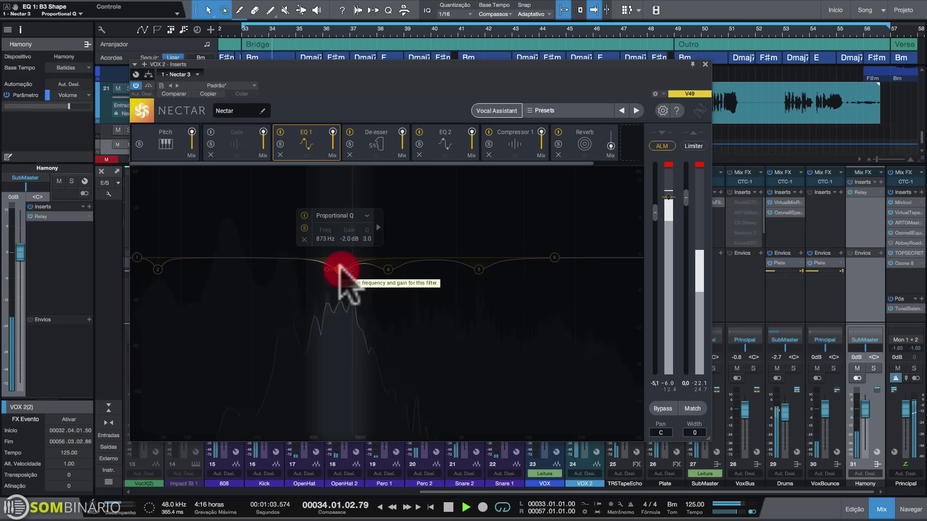
{"action": "key", "text": "space"}
Audition band 3 of EQ 1 again with only the VOX 2 track soloed
{"action": "mouse_move", "coordinate": [583, 97]}
{"action": "left_mouse_down"}
{"action": "mouse_move", "coordinate": [408, 95]}
{"action": "mouse_move", "coordinate": [341, 113]}
{"action": "mouse_move", "coordinate": [555, 118]}
{"action": "left_mouse_up"}
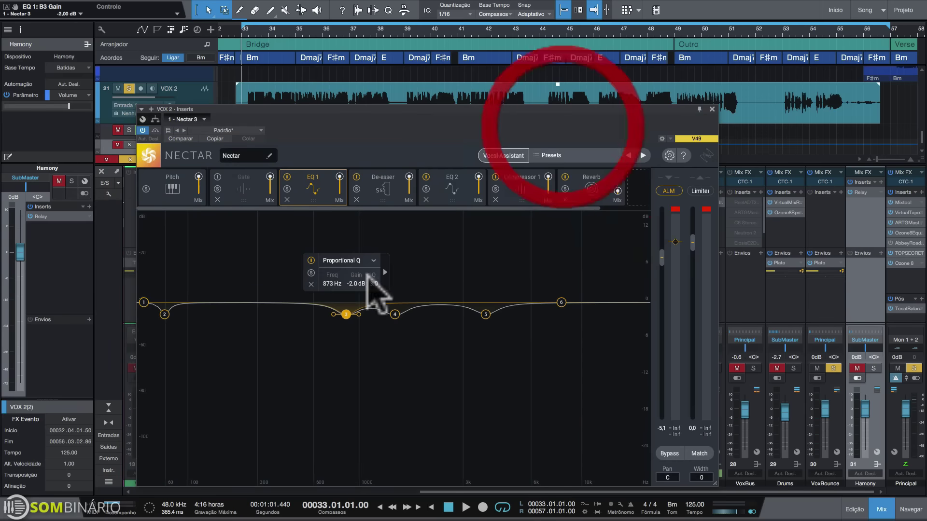
{"action": "left_click", "coordinate": [346, 314]}
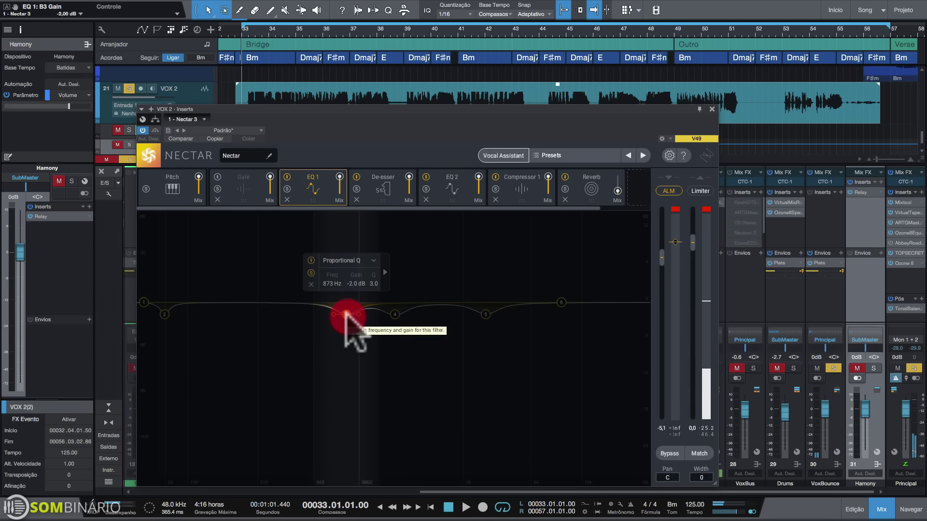
{"action": "key", "text": "space"}
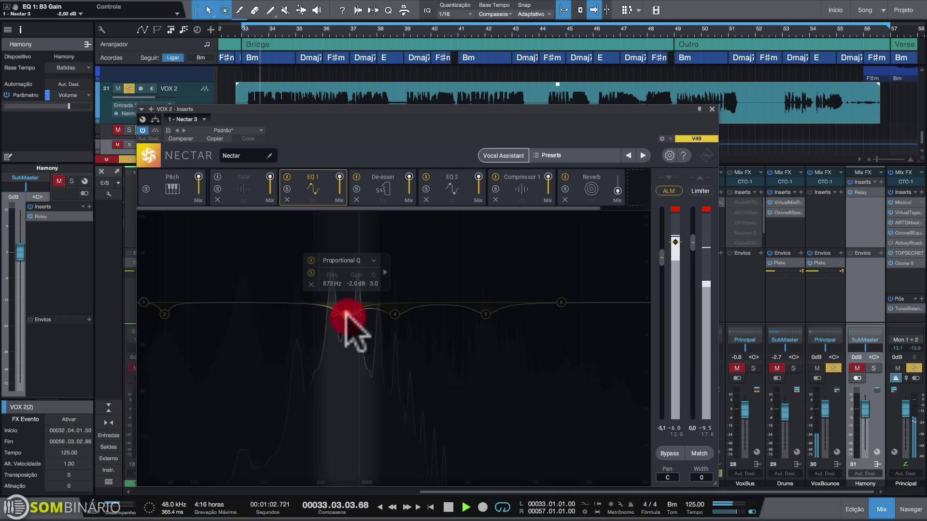
{"action": "key", "text": "space"}
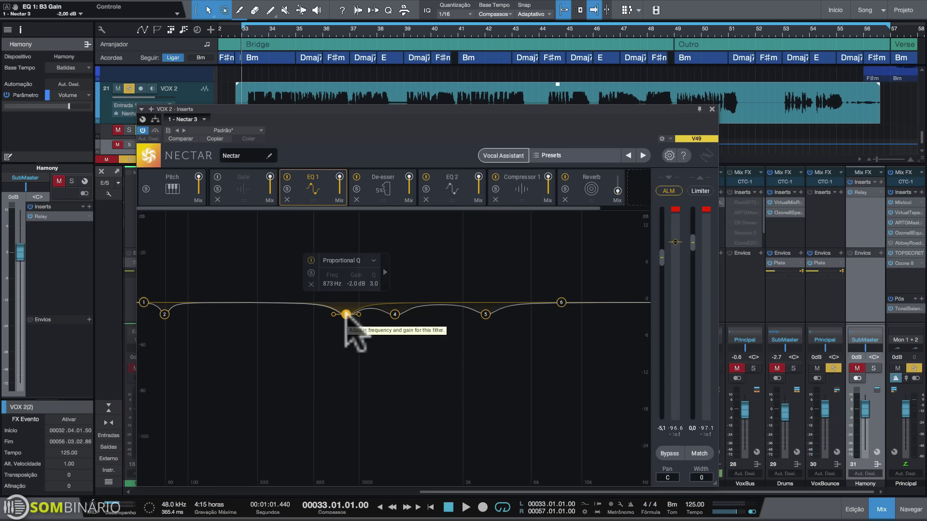
Audition bands 4 and 5 of EQ 1 one after the other while the VOX 2 track plays
{"action": "key", "text": "space"}
{"action": "left_click", "coordinate": [395, 315]}
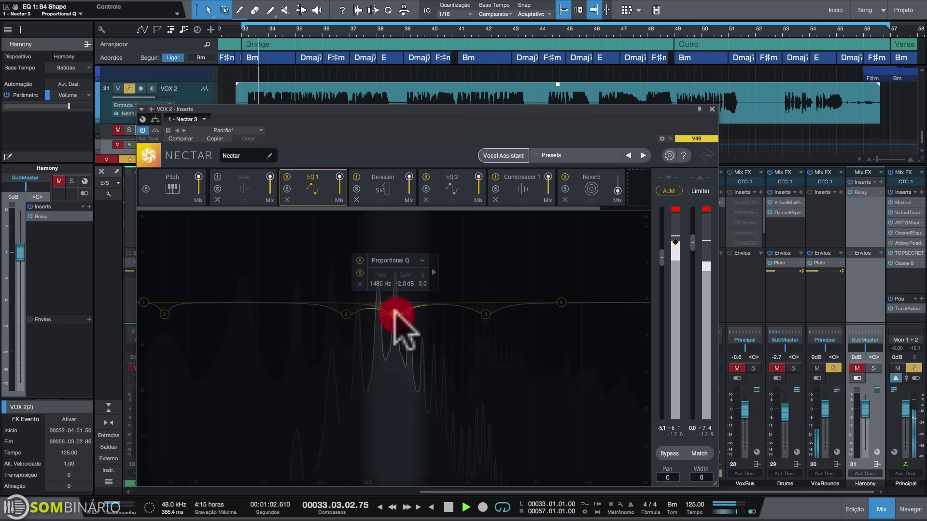
{"action": "key", "text": "space"}
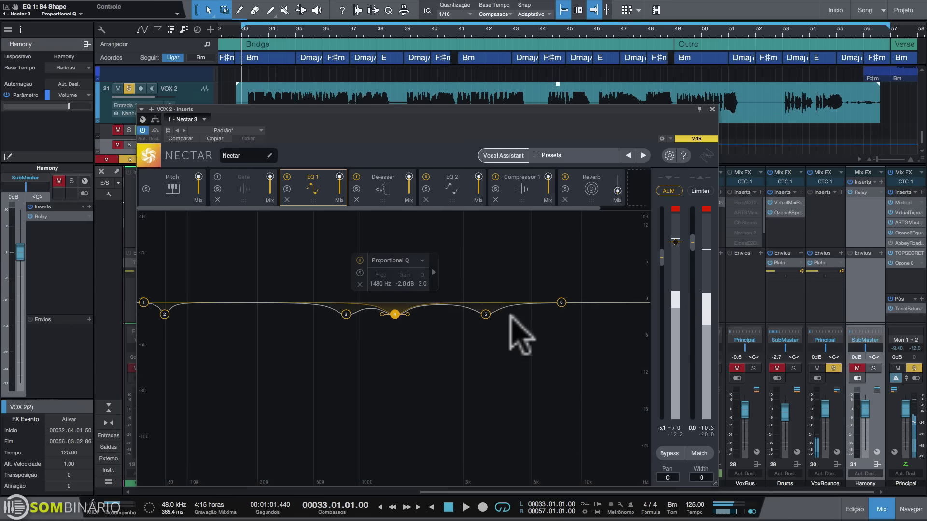
{"action": "key", "text": "space"}
{"action": "left_click", "coordinate": [485, 314]}
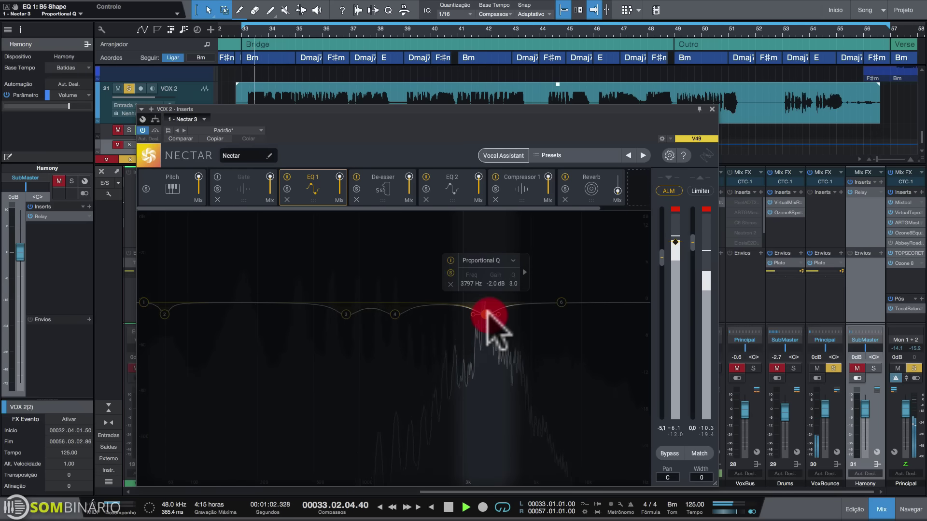
{"action": "key", "text": "space"}
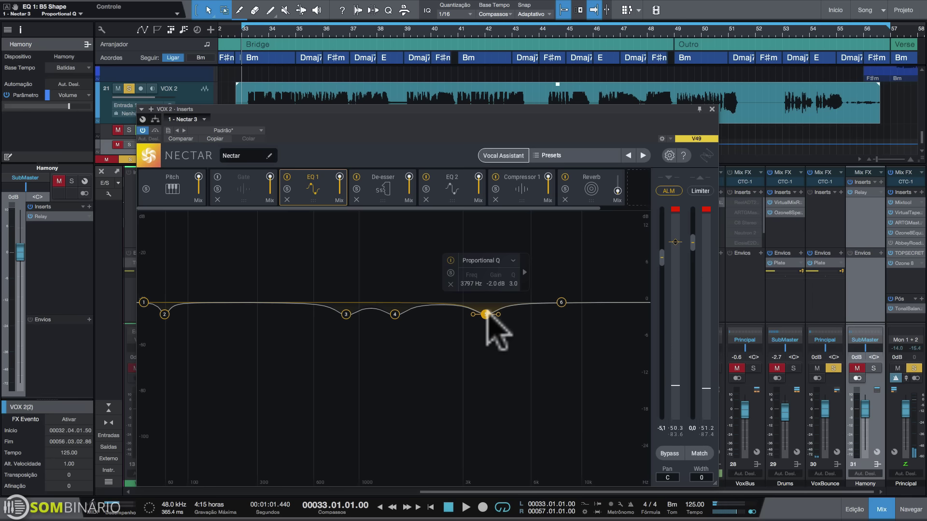
Change band 2 of EQ 1 to a Flat Highpass at about 257 Hz and play the vocal to check it
{"action": "left_click", "coordinate": [165, 314]}
{"action": "left_click", "coordinate": [203, 259]}
{"action": "left_click", "coordinate": [199, 331]}
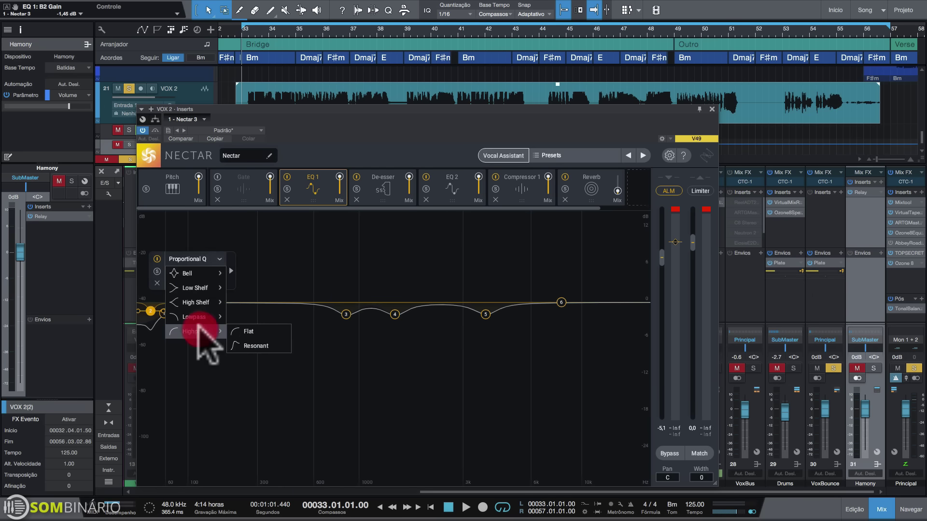
{"action": "left_click", "coordinate": [248, 331]}
{"action": "left_click_drag", "start_coordinate": [156, 305], "coordinate": [245, 303]}
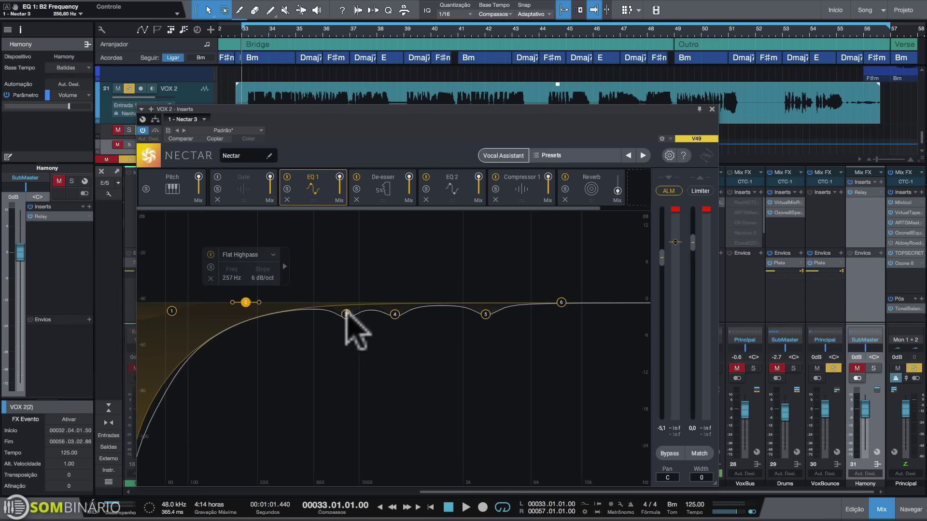
{"action": "key", "text": "space"}
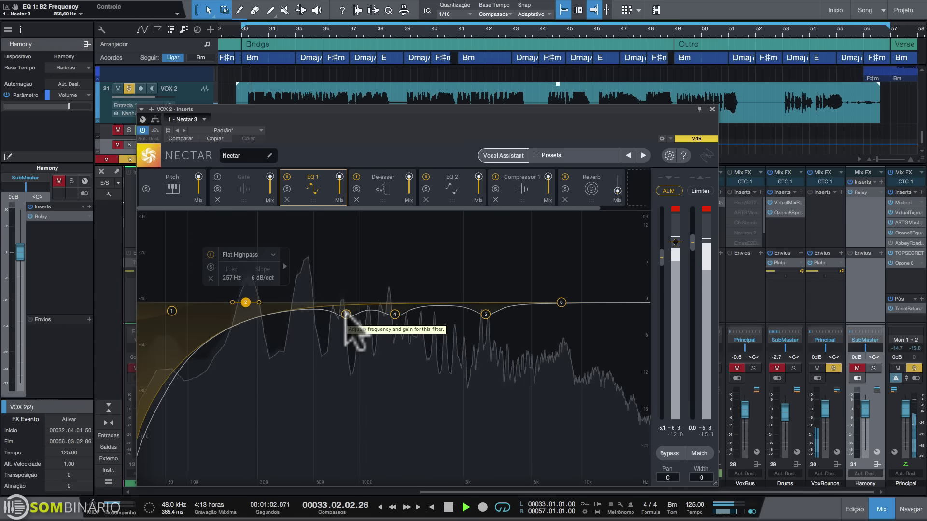
{"action": "key", "text": "space"}
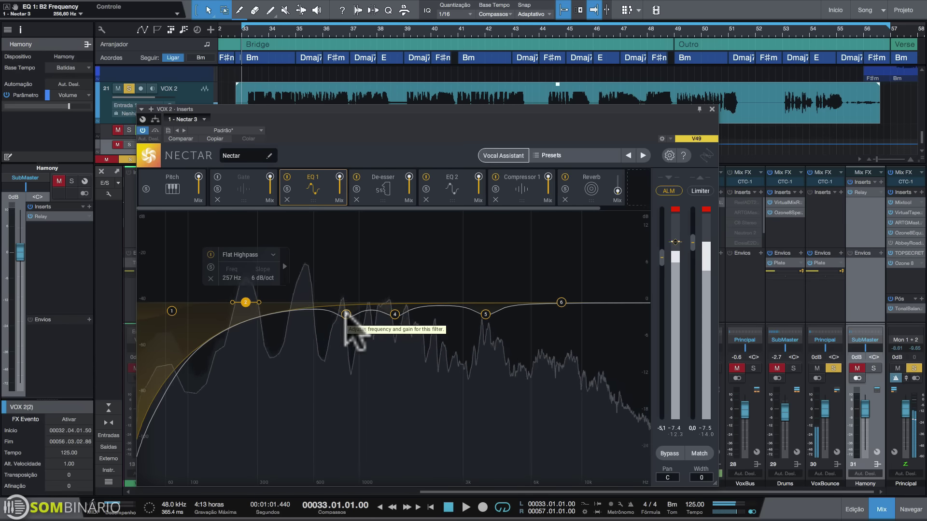
Turn on the dynamic Freq mode for band 3 of EQ 1 and play the vocal to watch the band follow it
{"action": "left_click", "coordinate": [346, 315]}
{"action": "left_click", "coordinate": [346, 315]}
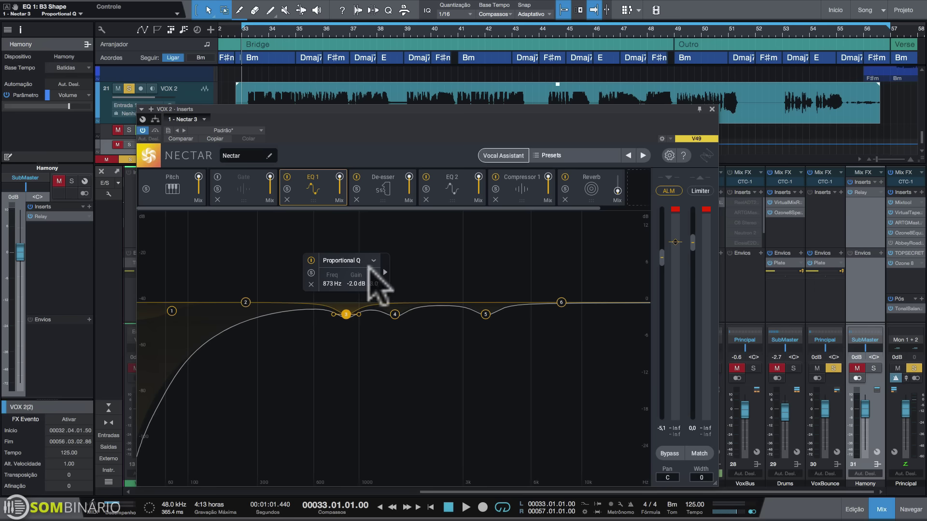
{"action": "left_click", "coordinate": [385, 273]}
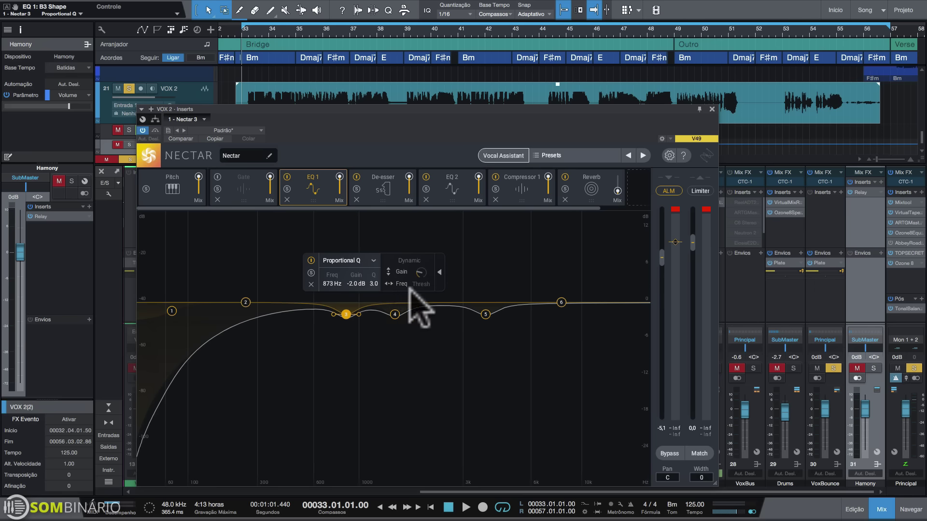
{"action": "left_click", "coordinate": [375, 263]}
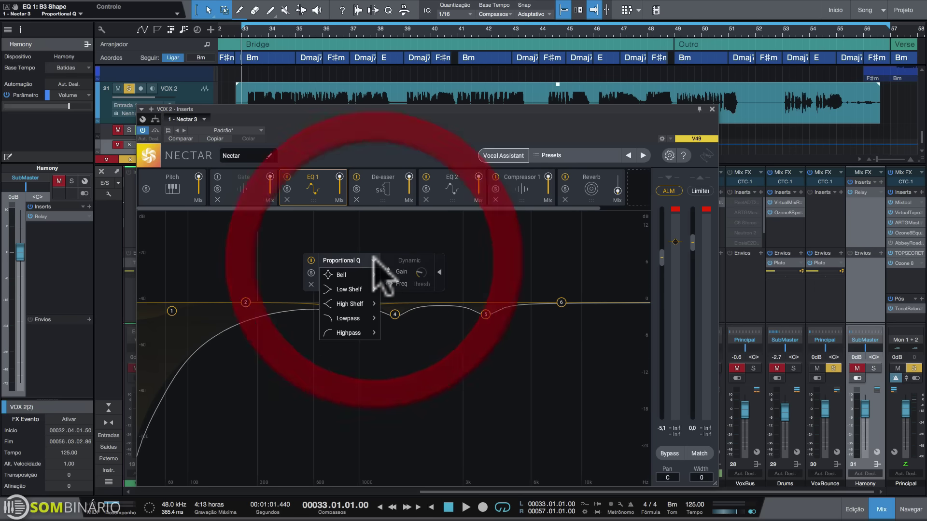
{"action": "left_click", "coordinate": [377, 262]}
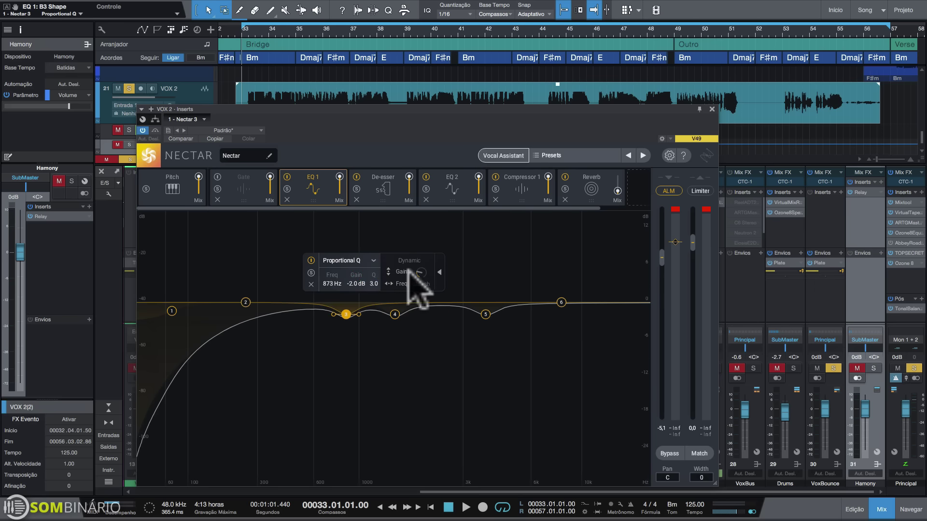
{"action": "left_click", "coordinate": [404, 284]}
{"action": "left_click", "coordinate": [376, 140]}
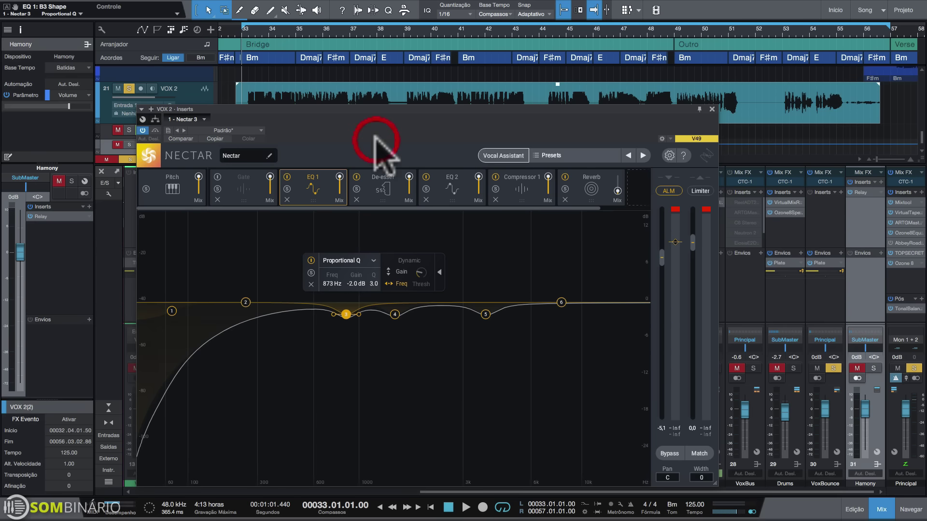
{"action": "key", "text": "space"}
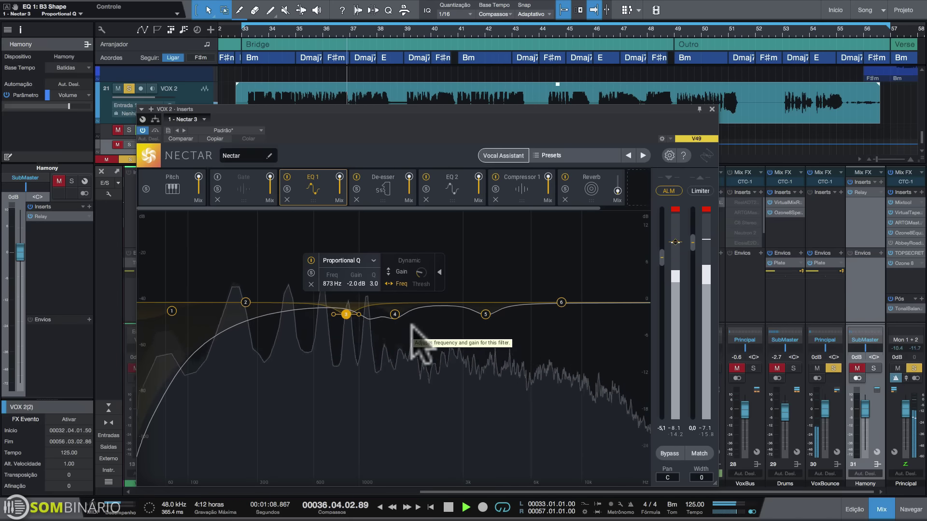
{"action": "key", "text": "space"}
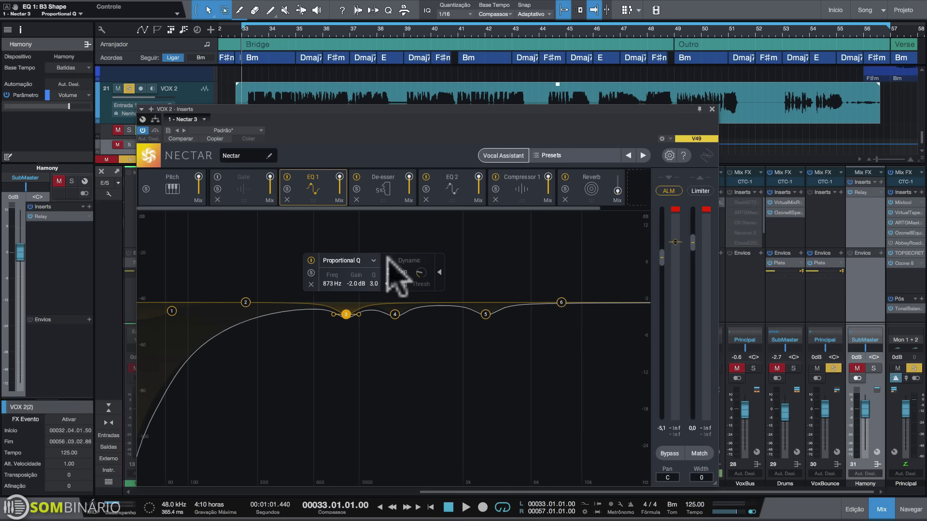
Open Nectar's De-esser and play the vocal, first normally and again with Listen enabled, turning Listen off at the end
{"action": "left_click", "coordinate": [386, 191]}
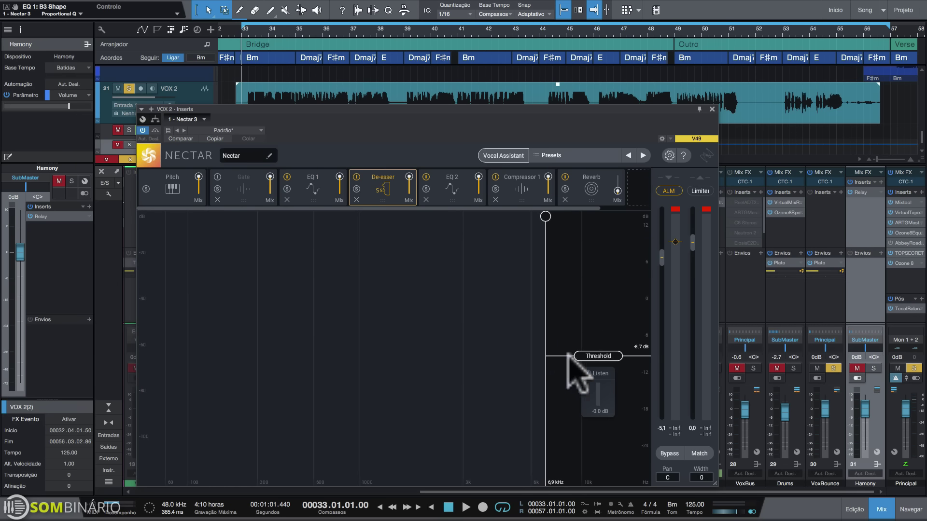
{"action": "key", "text": "space"}
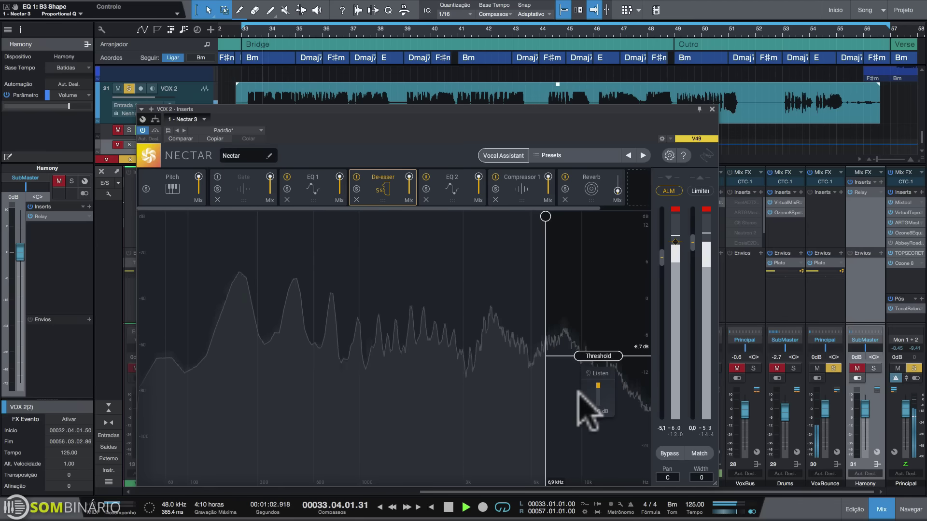
{"action": "key", "text": "space"}
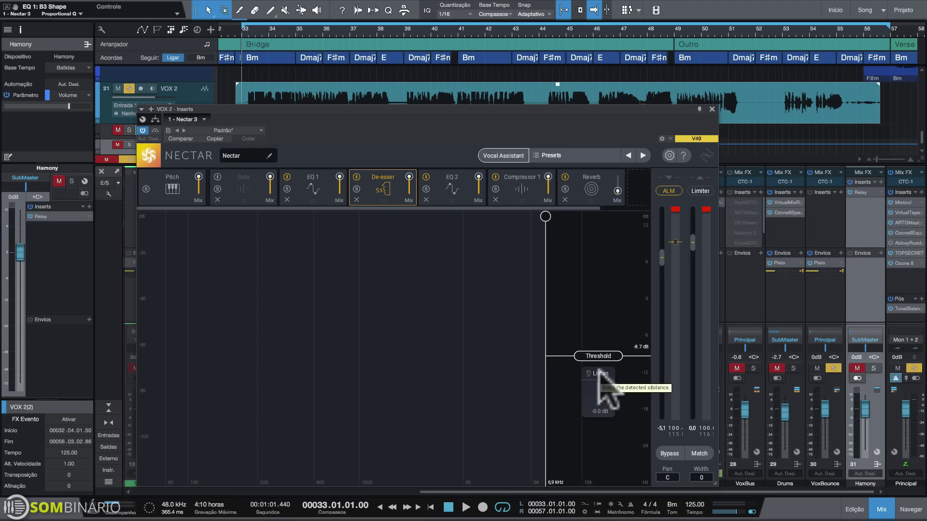
{"action": "left_click", "coordinate": [599, 374]}
{"action": "key", "text": "space"}
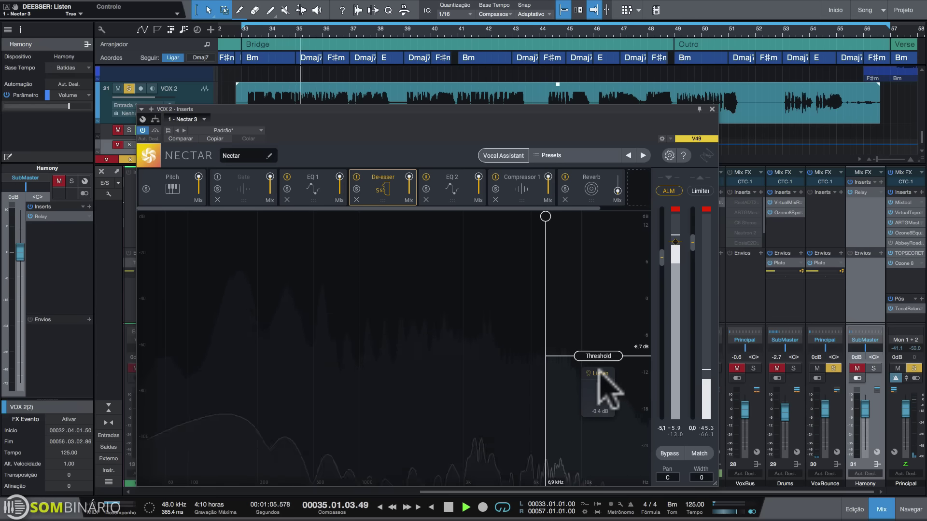
{"action": "key", "text": "space"}
{"action": "left_click", "coordinate": [598, 374]}
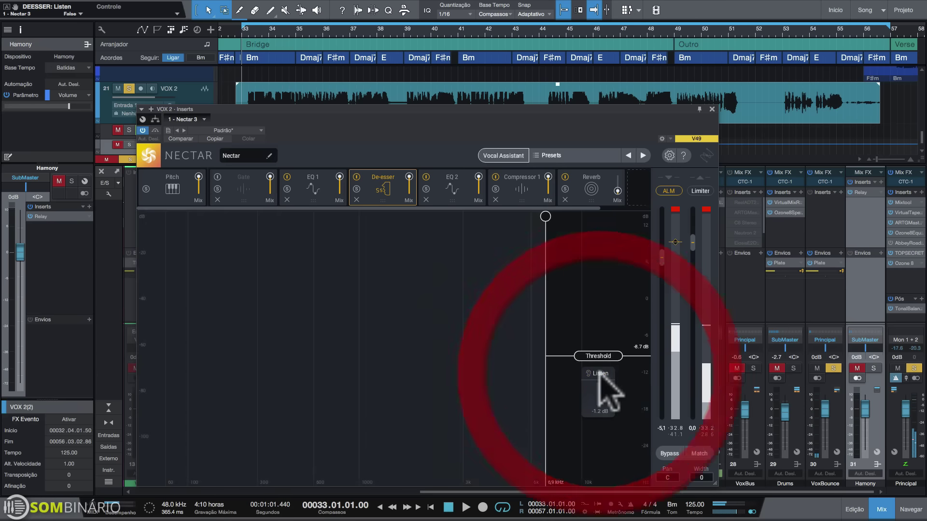
Open Nectar's EQ 2 module and play the vocal to examine its curve
{"action": "left_click", "coordinate": [448, 183]}
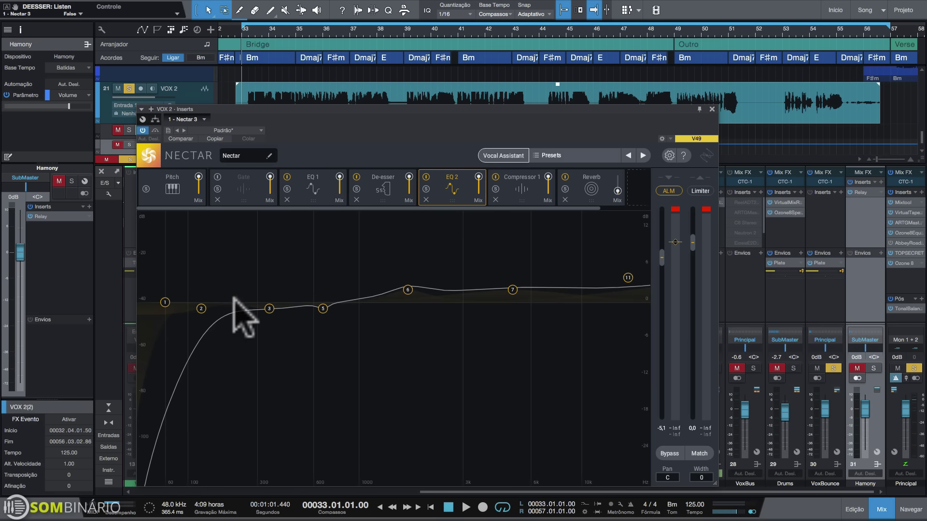
{"action": "key", "text": "space"}
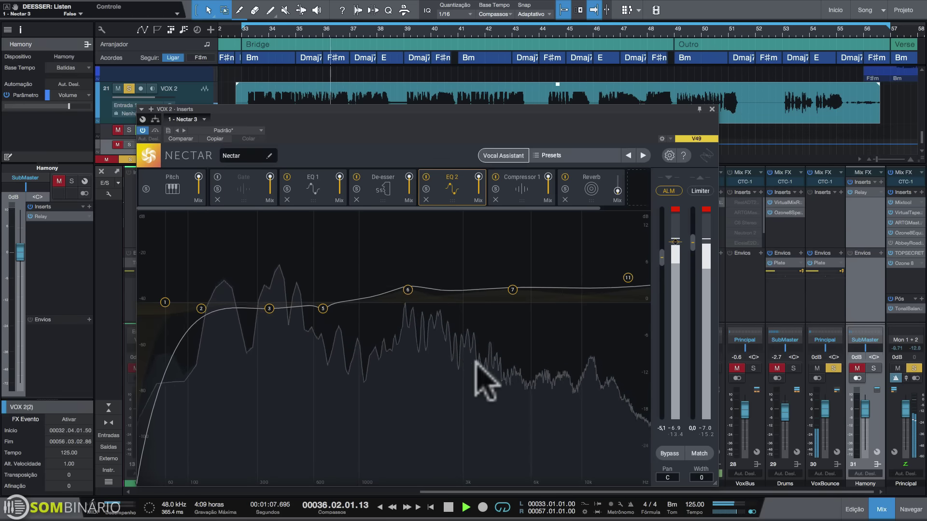
{"action": "key", "text": "space"}
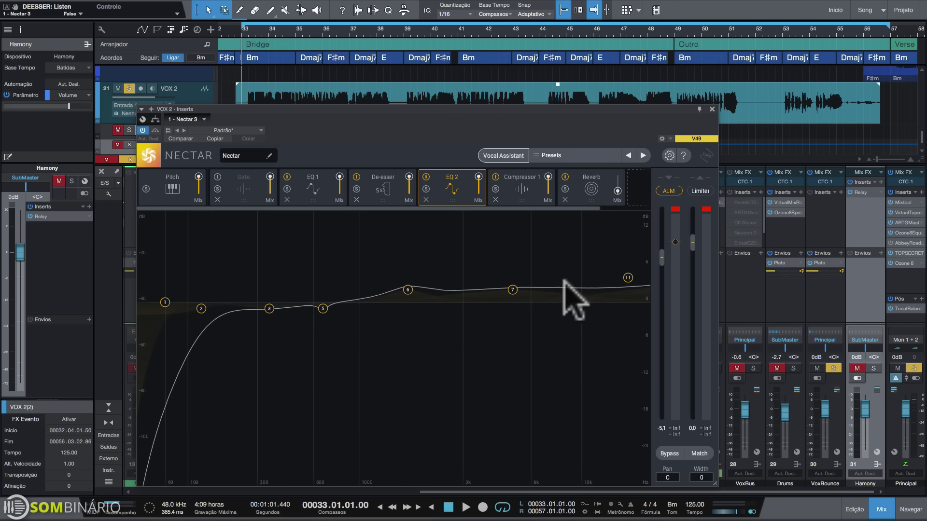
Open Compressor 1, look over its compression modes, and set the threshold to about -9.9 dB while playing the vocal
{"action": "left_click", "coordinate": [515, 183]}
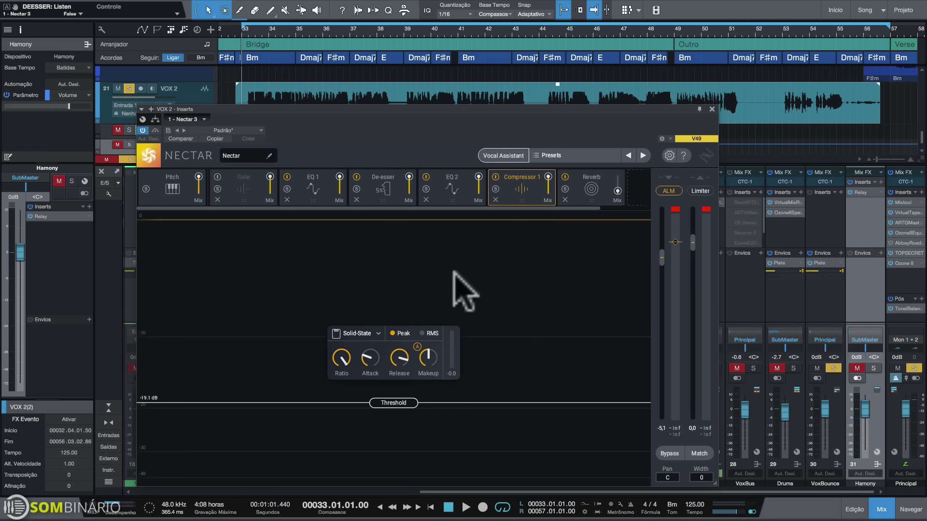
{"action": "left_click", "coordinate": [365, 331]}
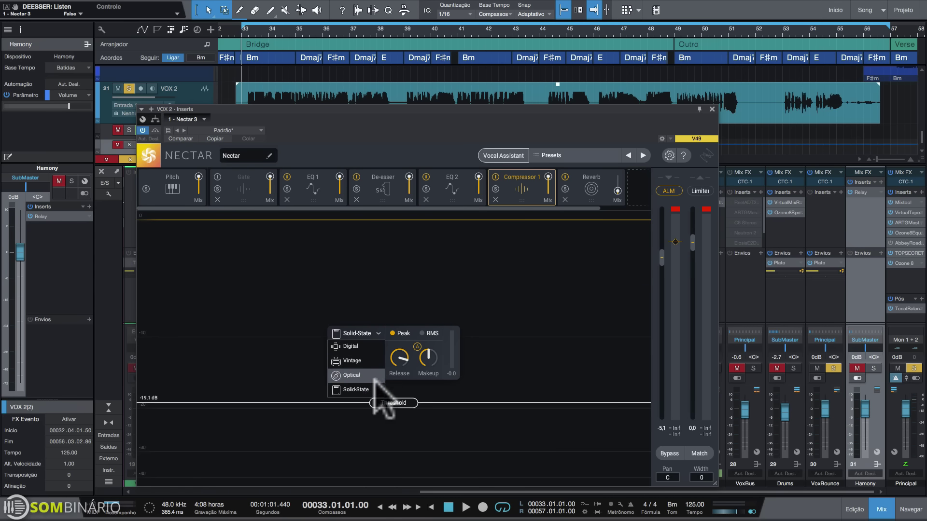
{"action": "left_click", "coordinate": [456, 341]}
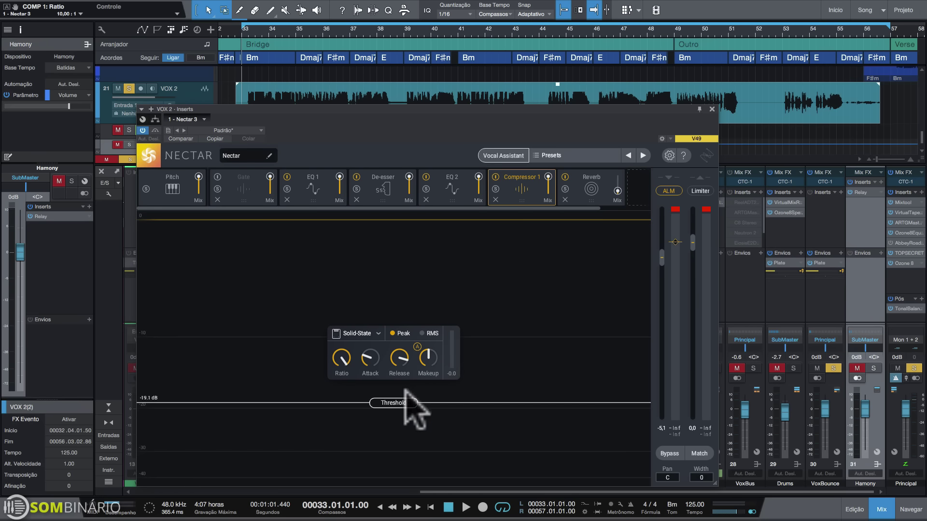
{"action": "key", "text": "space"}
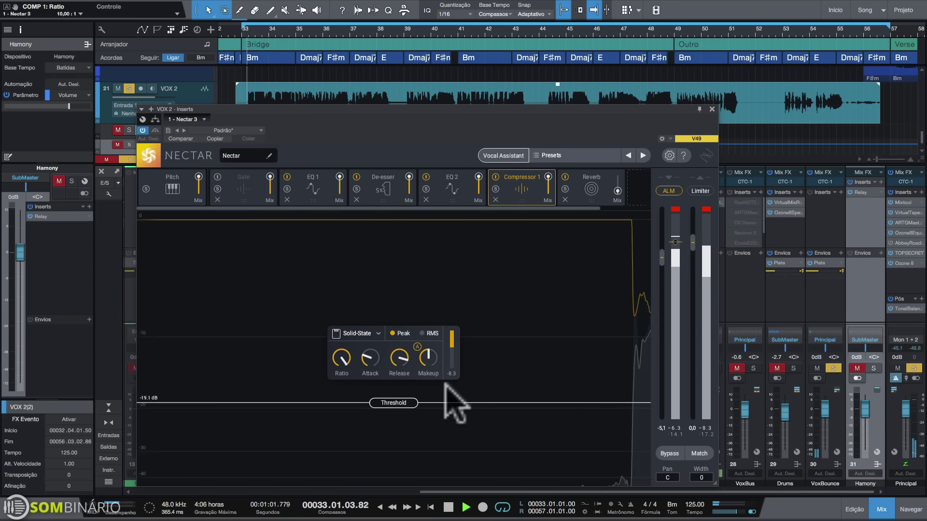
{"action": "left_click_drag", "start_coordinate": [398, 404], "coordinate": [394, 329]}
{"action": "key", "text": "space"}
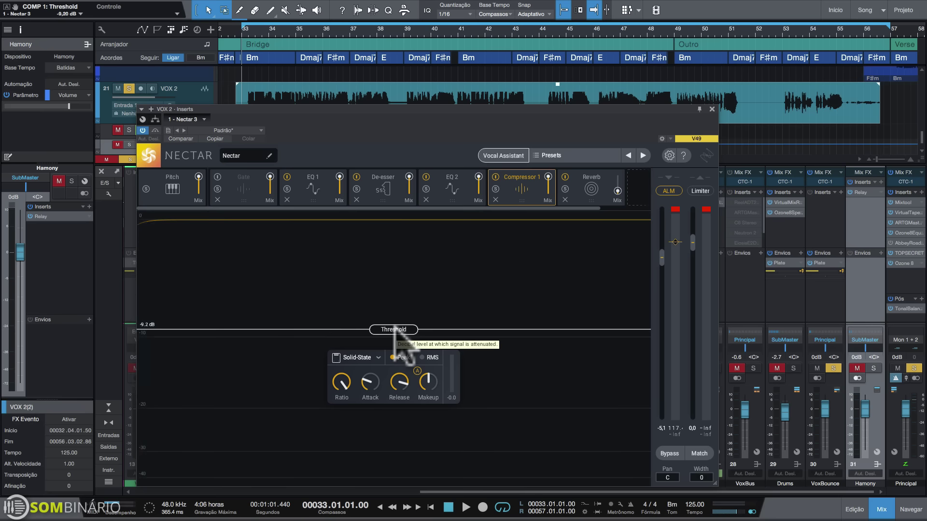
{"action": "key", "text": "space"}
{"action": "left_click_drag", "start_coordinate": [393, 326], "coordinate": [392, 336]}
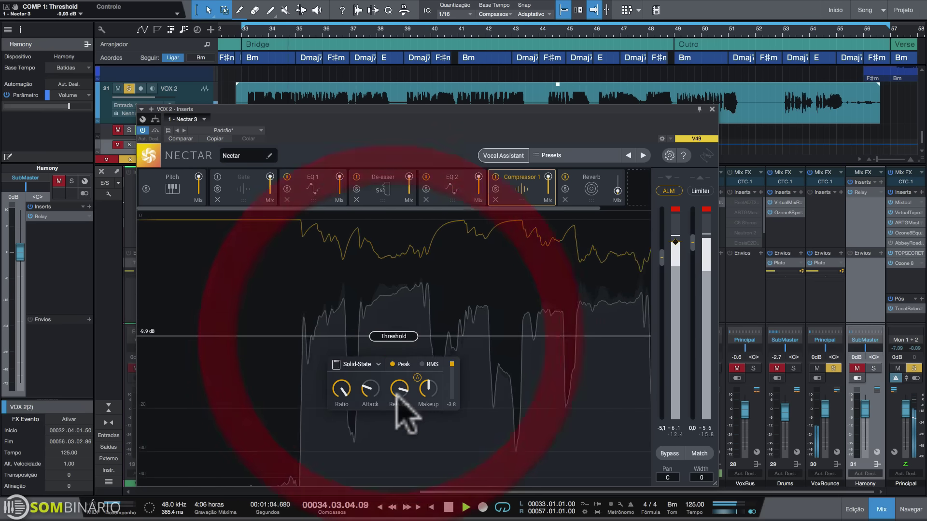
Compare the Digital and Solid-State modes of Compressor 1 during playback, settle on Vintage, and stop playback
{"action": "left_click", "coordinate": [362, 364]}
{"action": "left_click", "coordinate": [352, 377]}
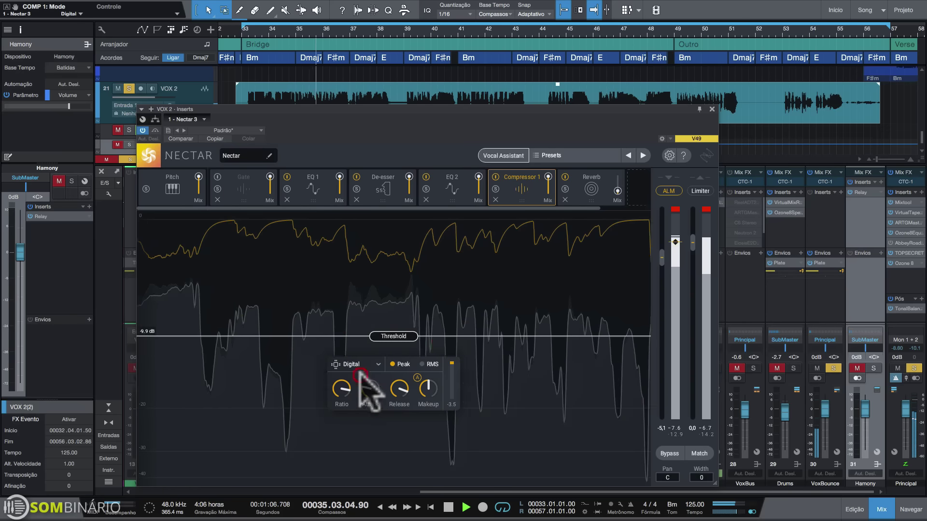
{"action": "left_click", "coordinate": [367, 363]}
{"action": "left_click", "coordinate": [357, 420]}
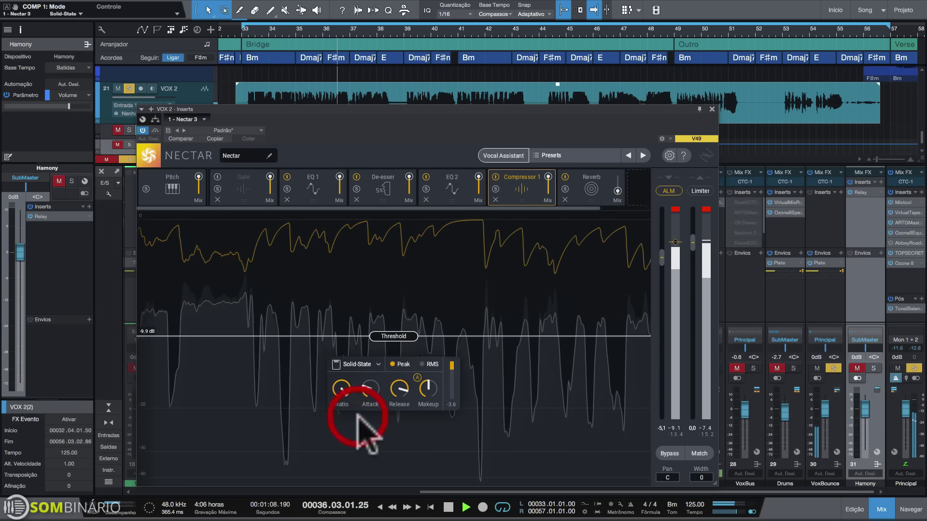
{"action": "left_click", "coordinate": [362, 365]}
{"action": "left_click", "coordinate": [352, 391]}
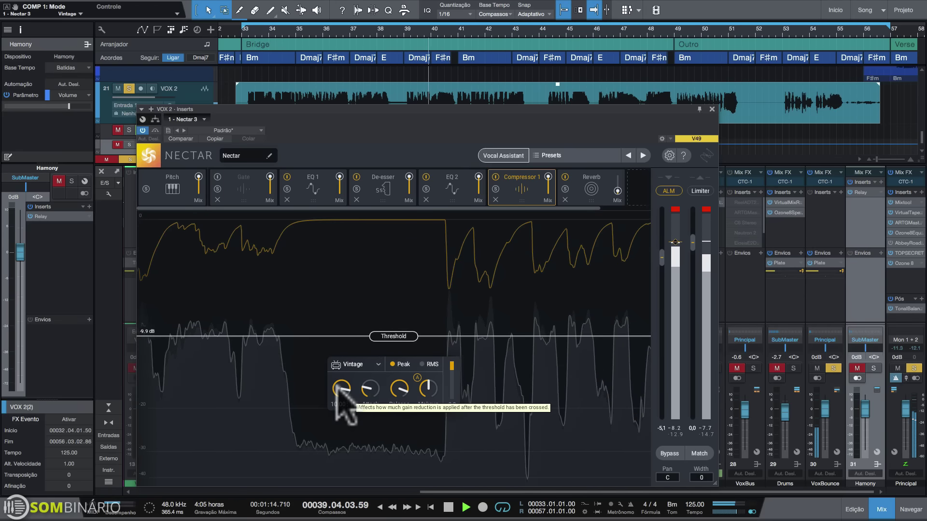
{"action": "key", "text": "space"}
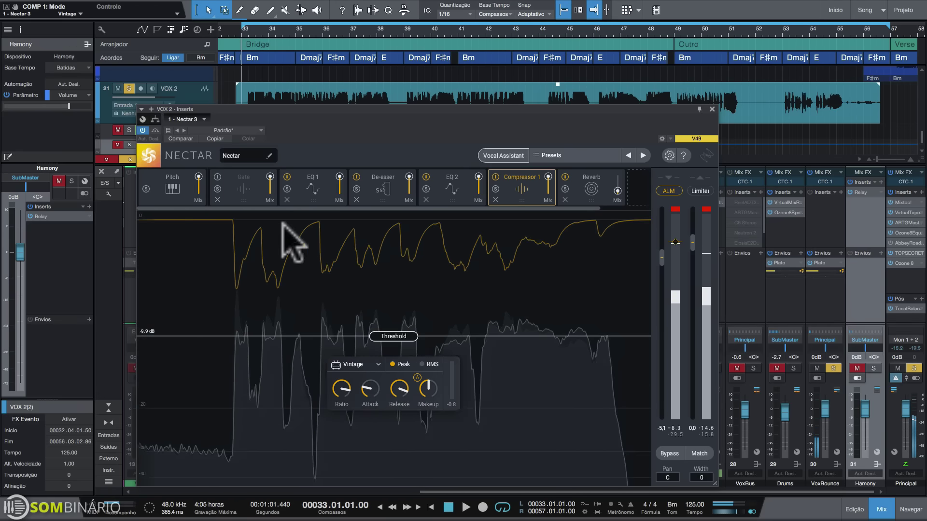
Open Nectar's Pitch module and set its scale key to B Minor
{"action": "left_click", "coordinate": [173, 191]}
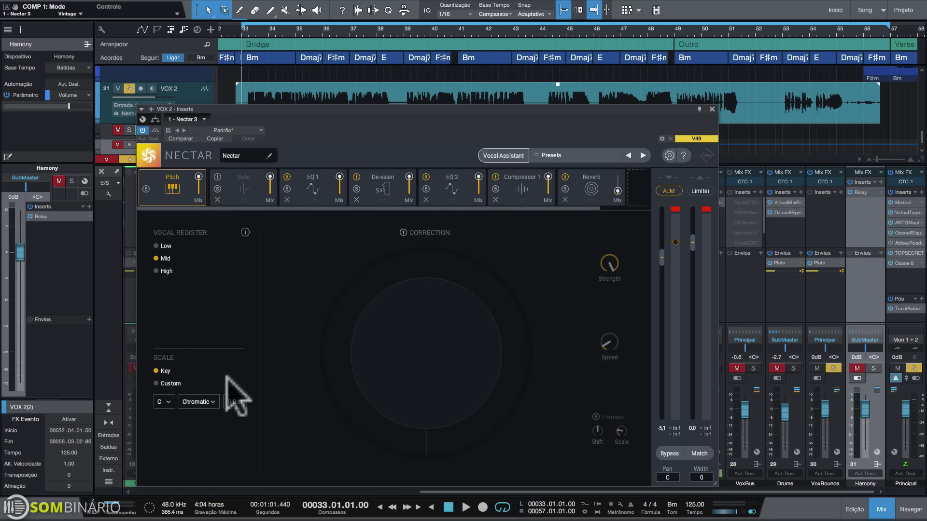
{"action": "left_click", "coordinate": [167, 401]}
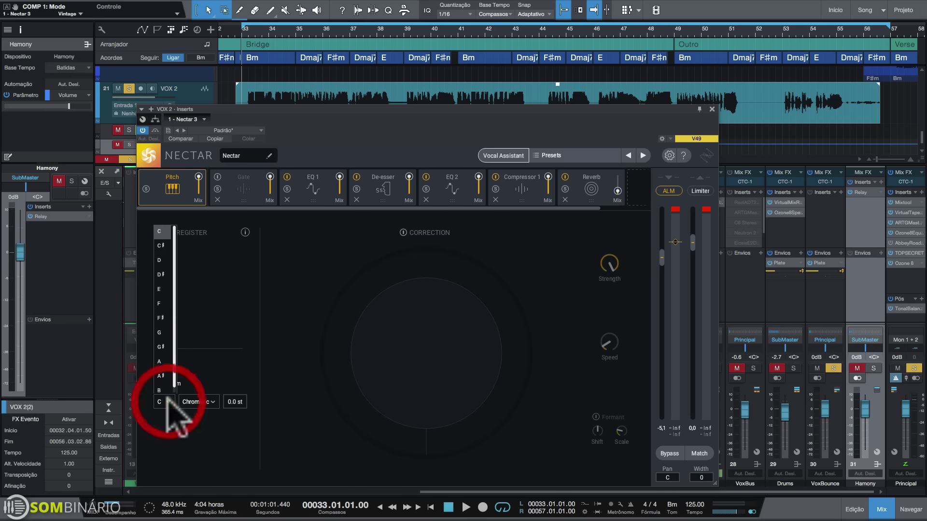
{"action": "left_click", "coordinate": [164, 384]}
{"action": "left_click", "coordinate": [183, 401]}
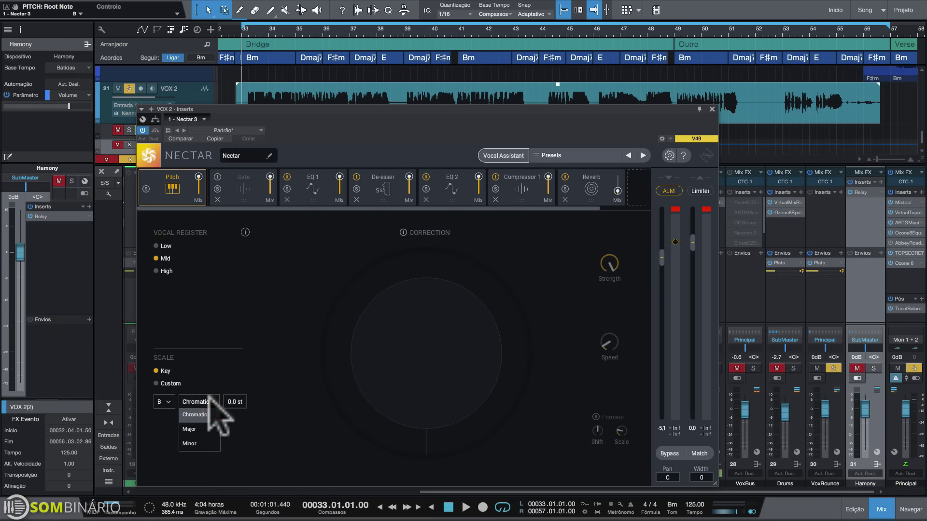
{"action": "left_click", "coordinate": [191, 440]}
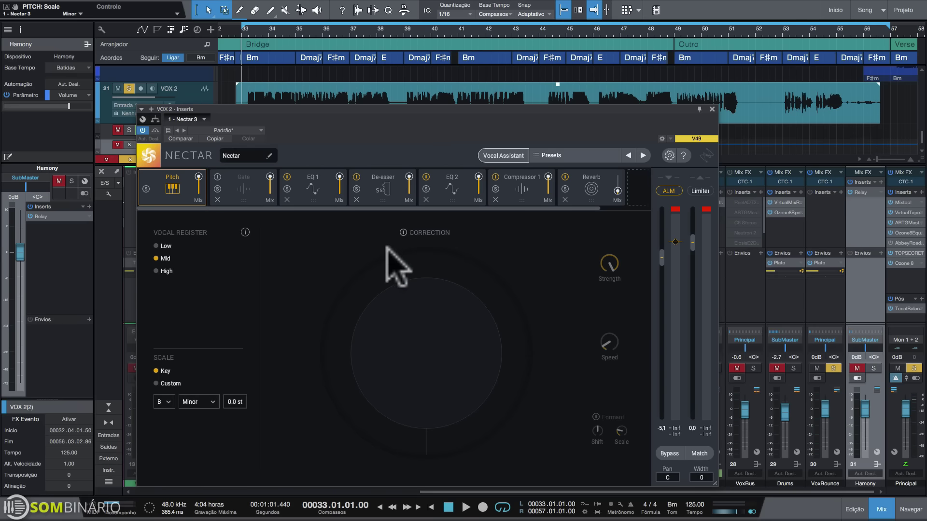
Enable pitch correction with Speed at 0 ms, play the vocal, and lower Strength to 89.8%
{"action": "left_click", "coordinate": [449, 233]}
{"action": "left_click", "coordinate": [609, 360]}
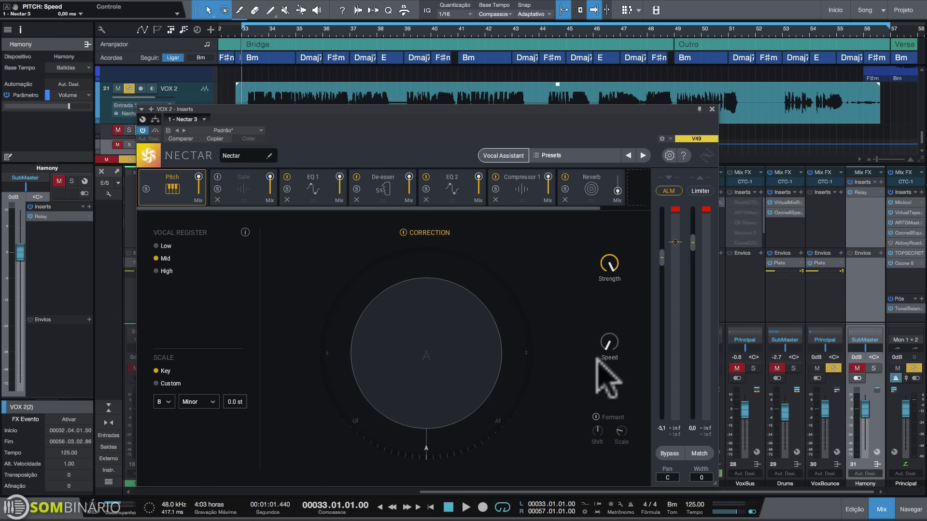
{"action": "key", "text": "space"}
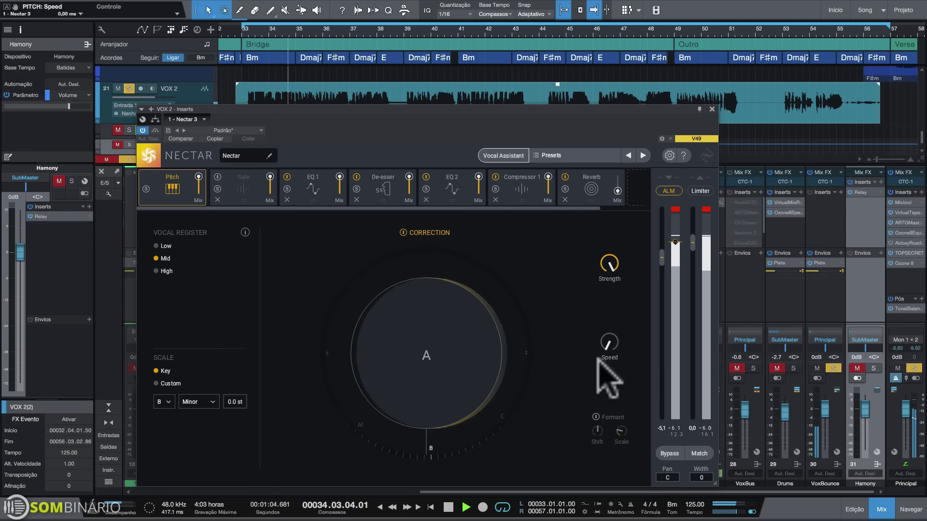
{"action": "left_click", "coordinate": [606, 269]}
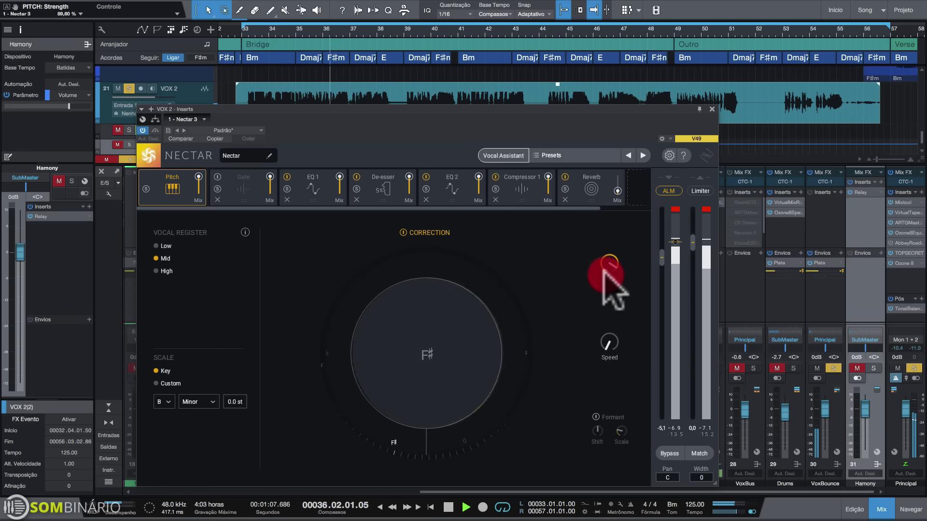
Clear the solo, play the vocal in the full mix, and set correction Strength to maximum with Speed at 0 ms
{"action": "key", "text": "space"}
{"action": "left_click", "coordinate": [833, 368]}
{"action": "key", "text": "space"}
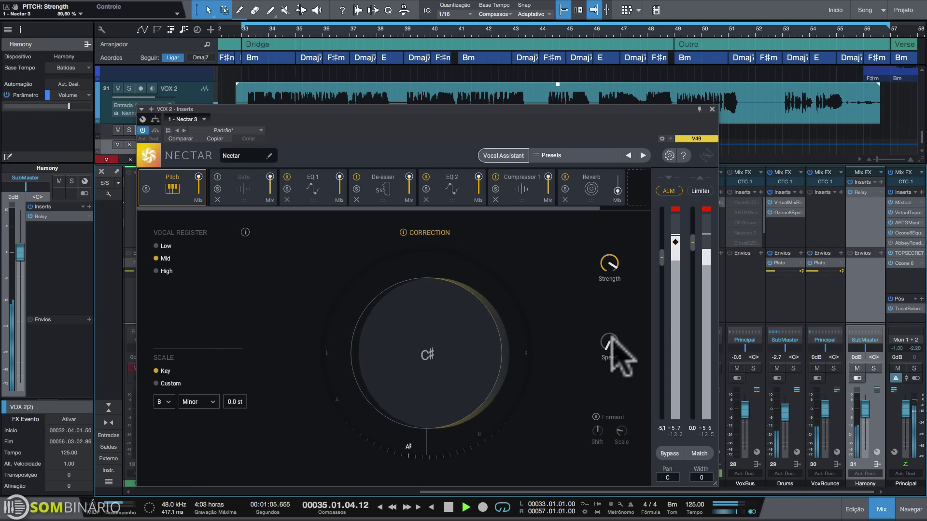
{"action": "left_click_drag", "start_coordinate": [605, 265], "coordinate": [625, 216]}
{"action": "left_click_drag", "start_coordinate": [613, 370], "coordinate": [639, 425]}
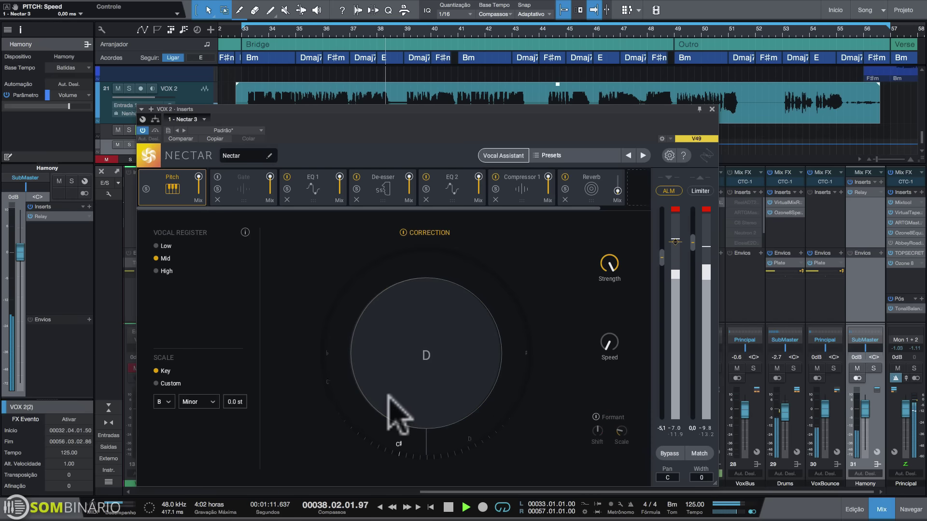
During playback, reset Nectar's input gain to 0 dB and set the VOX 2 channel fader to -2.7 dB, finishing with playback stopped
{"action": "left_click_drag", "start_coordinate": [443, 121], "coordinate": [359, 106]}
{"action": "left_click", "coordinate": [578, 242]}
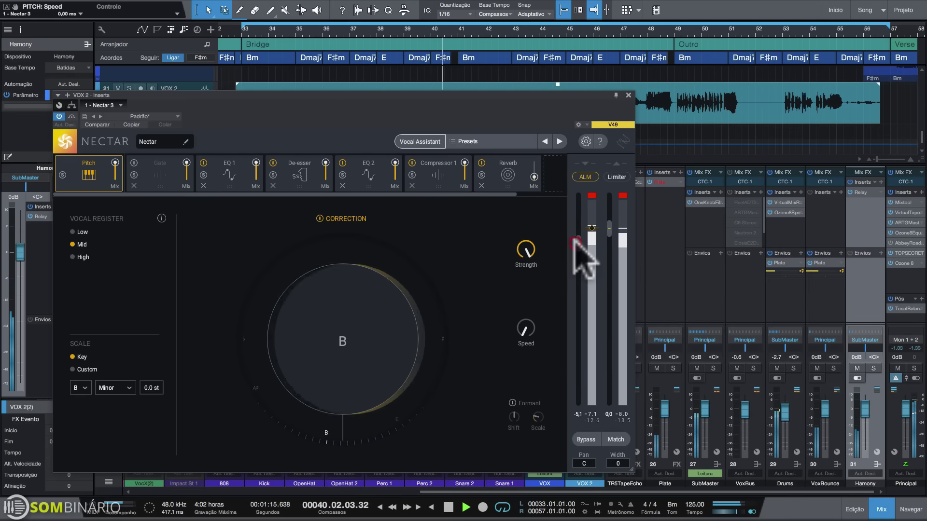
{"action": "left_click_drag", "start_coordinate": [530, 96], "coordinate": [433, 92]}
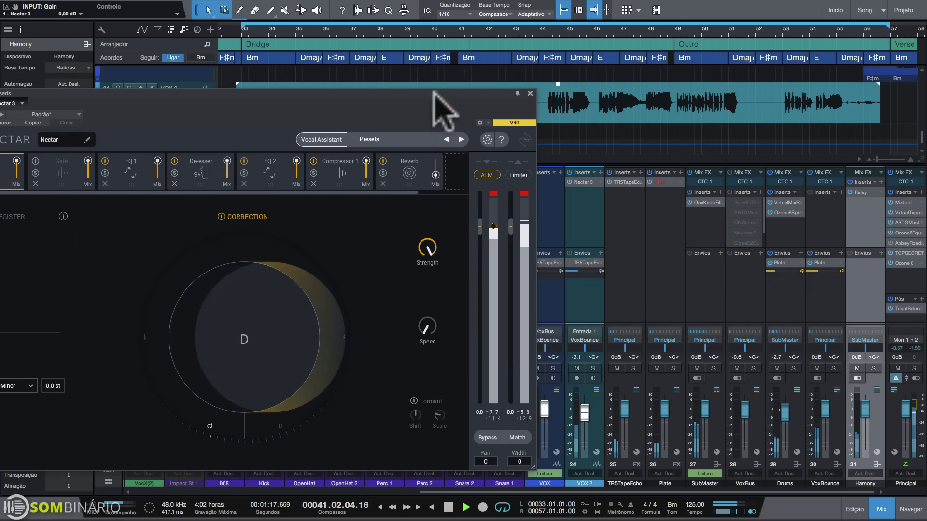
{"action": "left_click_drag", "start_coordinate": [585, 414], "coordinate": [586, 410]}
{"action": "key", "text": "space"}
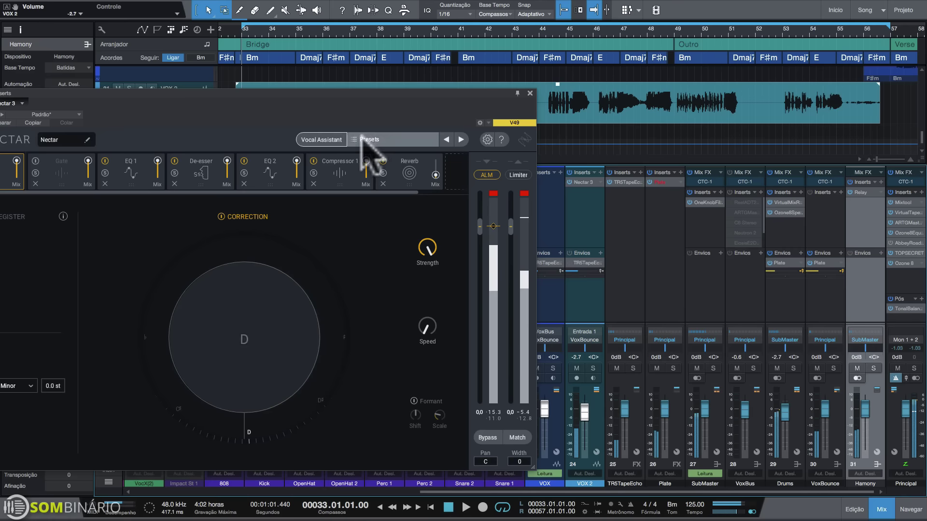
Move the Nectar window back over the mixer and review the EQ 2, Compressor 1 and Reverb modules
{"action": "left_click_drag", "start_coordinate": [354, 107], "coordinate": [560, 124]}
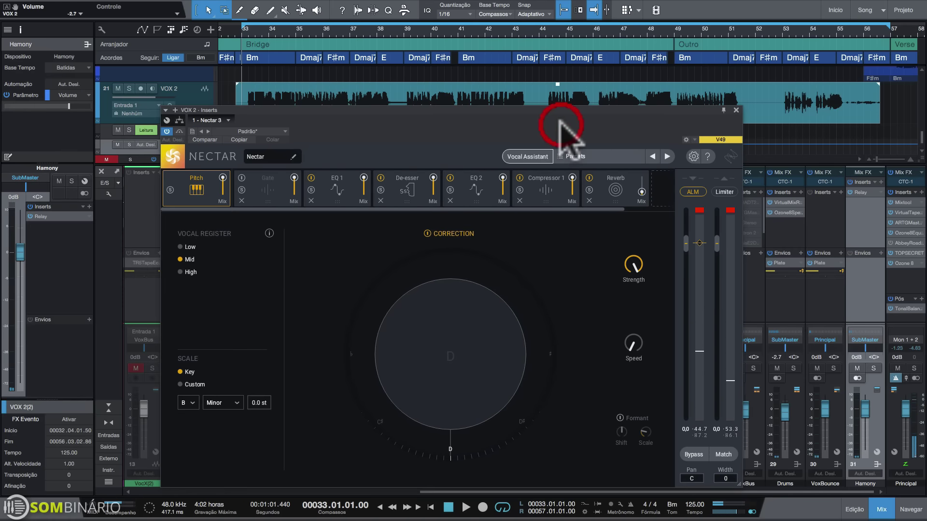
{"action": "left_click", "coordinate": [468, 198]}
{"action": "left_click", "coordinate": [533, 200]}
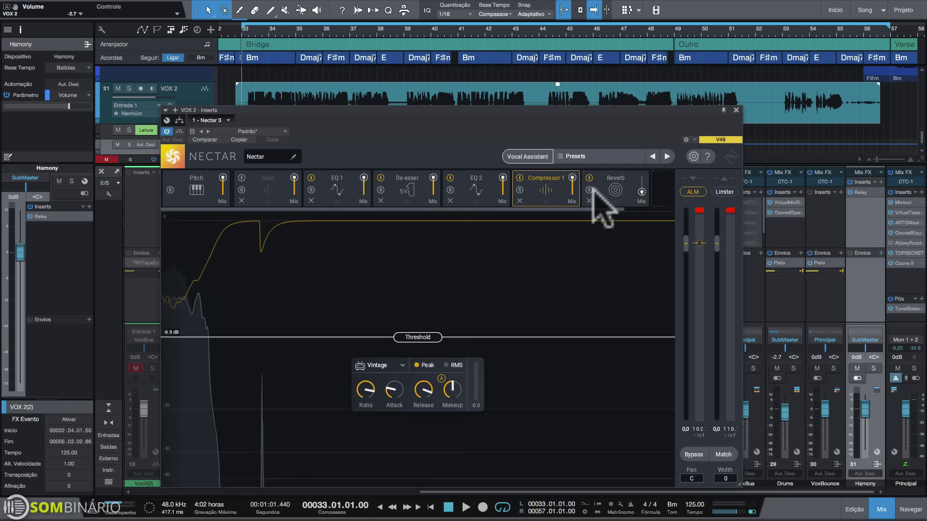
{"action": "left_click", "coordinate": [613, 193]}
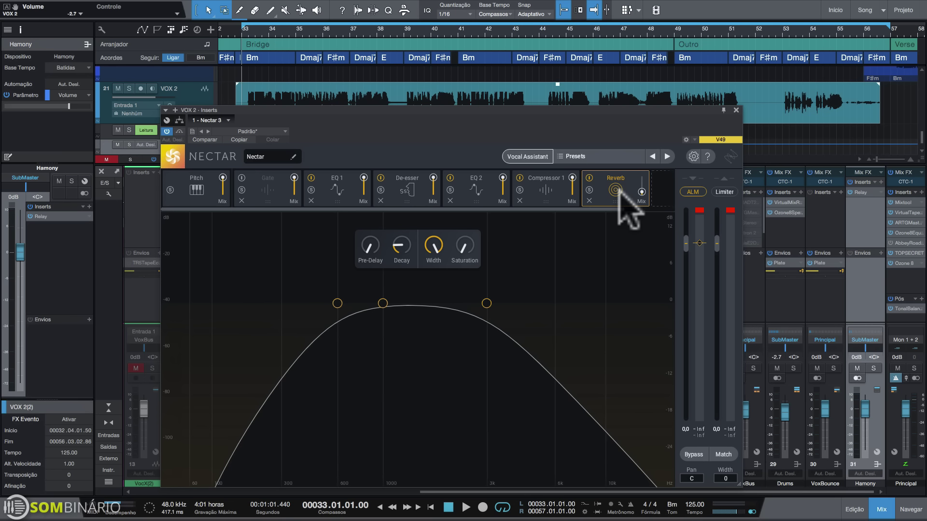
Add a Dimension module after Reverb, look over its modulation modes, and remove it from the chain
{"action": "left_click", "coordinate": [663, 186]}
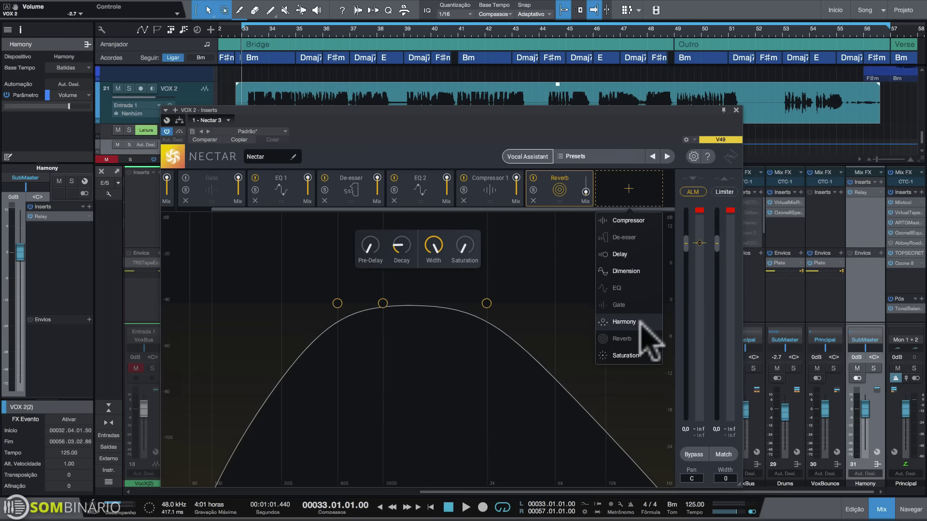
{"action": "left_click", "coordinate": [634, 272]}
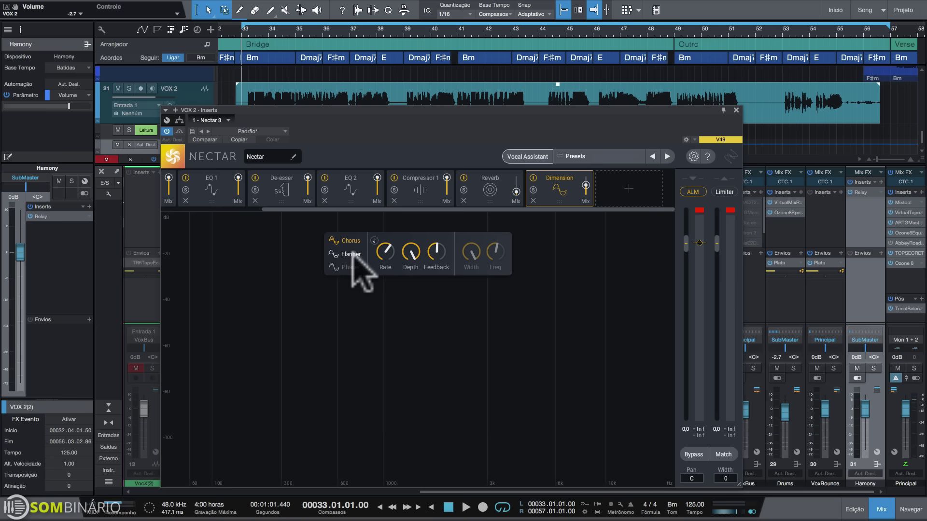
{"action": "left_click", "coordinate": [533, 200]}
Add a Saturation module to Nectar's chain and move it ahead of EQ 1
{"action": "left_click", "coordinate": [623, 191]}
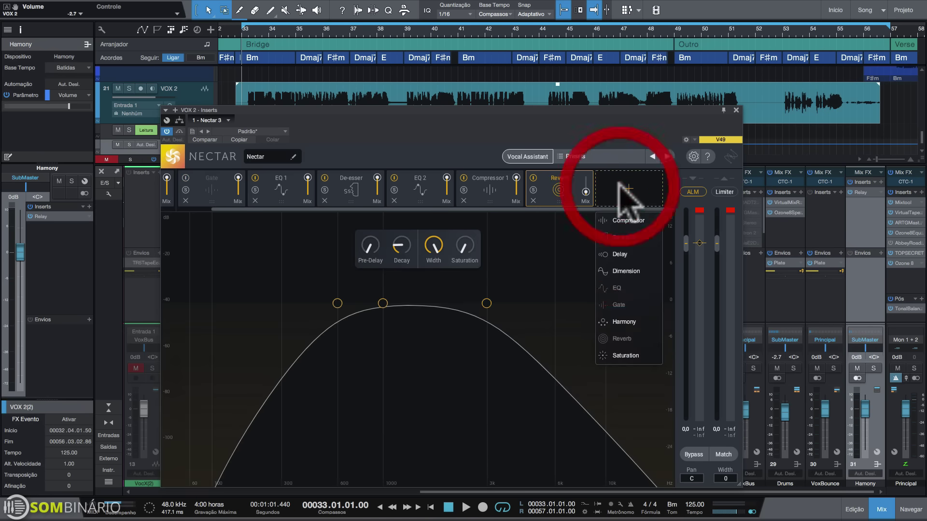
{"action": "left_click", "coordinate": [637, 357]}
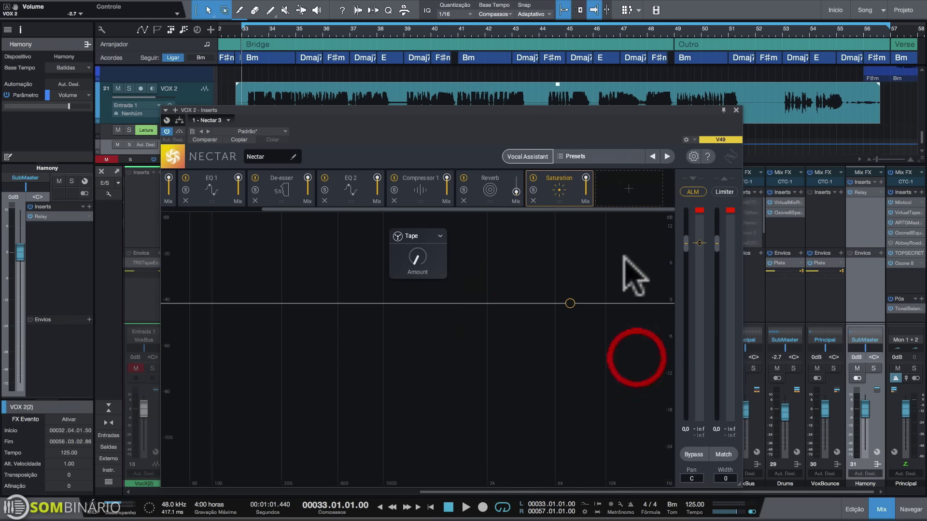
{"action": "left_click_drag", "start_coordinate": [569, 208], "coordinate": [203, 205]}
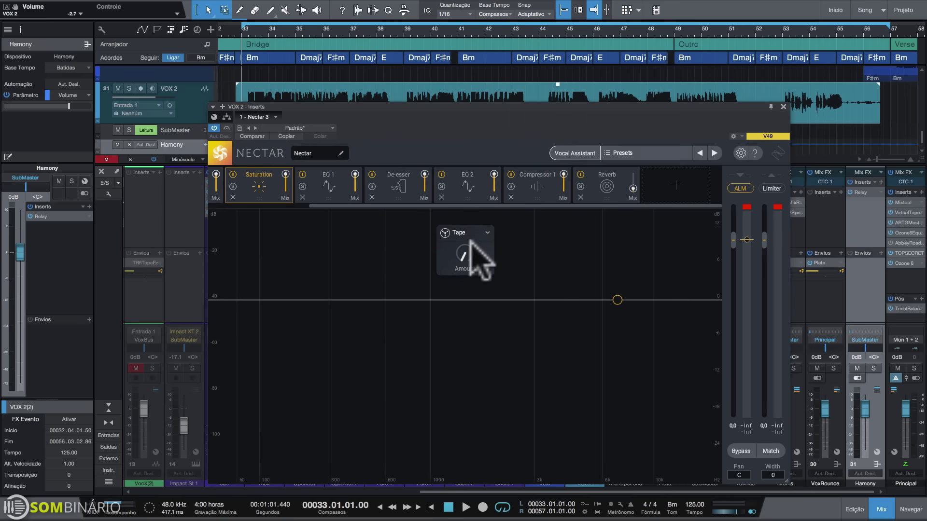
Play the vocal with Tape saturation while raising its Amount to 78.8%, ending with playback stopped
{"action": "key", "text": "space"}
{"action": "left_click_drag", "start_coordinate": [470, 259], "coordinate": [481, 236]}
{"action": "key", "text": "space"}
Switch saturation to Analog with Amount at 100% and, during playback, move the filter node to about 6.5 kHz at 0 dB
{"action": "left_click", "coordinate": [488, 233]}
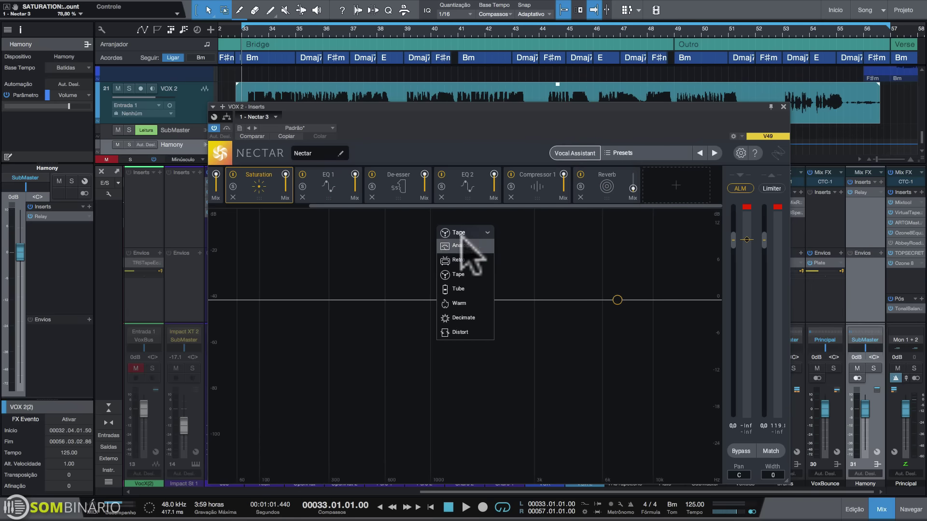
{"action": "left_click", "coordinate": [459, 247]}
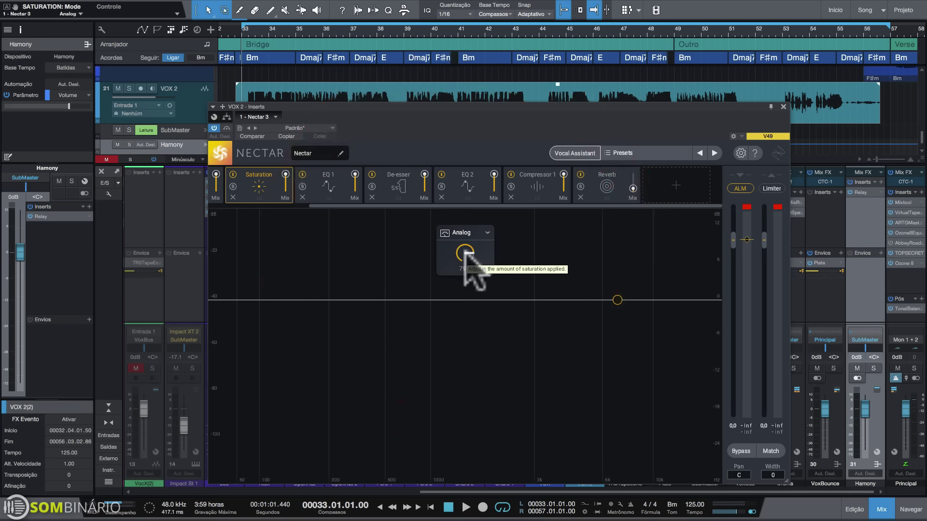
{"action": "mouse_move", "coordinate": [465, 251]}
{"action": "left_mouse_down"}
{"action": "mouse_move", "coordinate": [464, 260]}
{"action": "mouse_move", "coordinate": [473, 247]}
{"action": "left_mouse_up"}
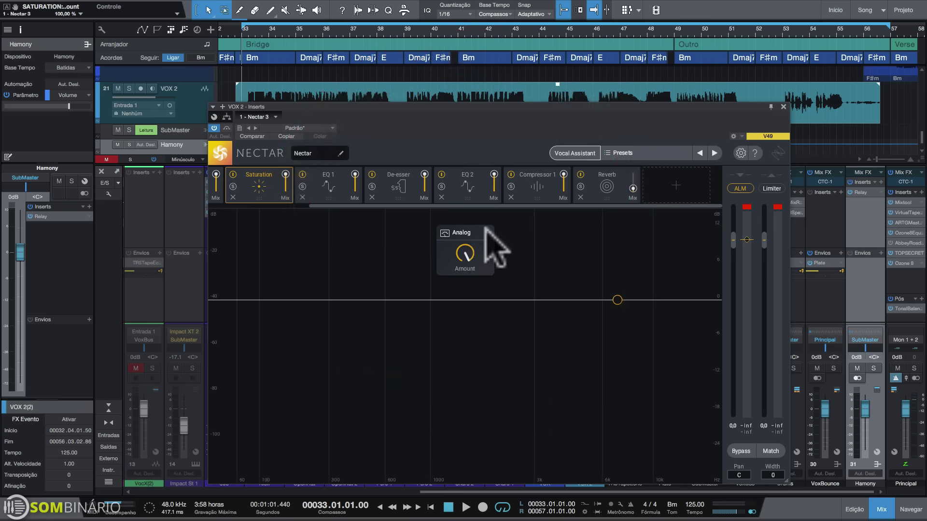
{"action": "key", "text": "space"}
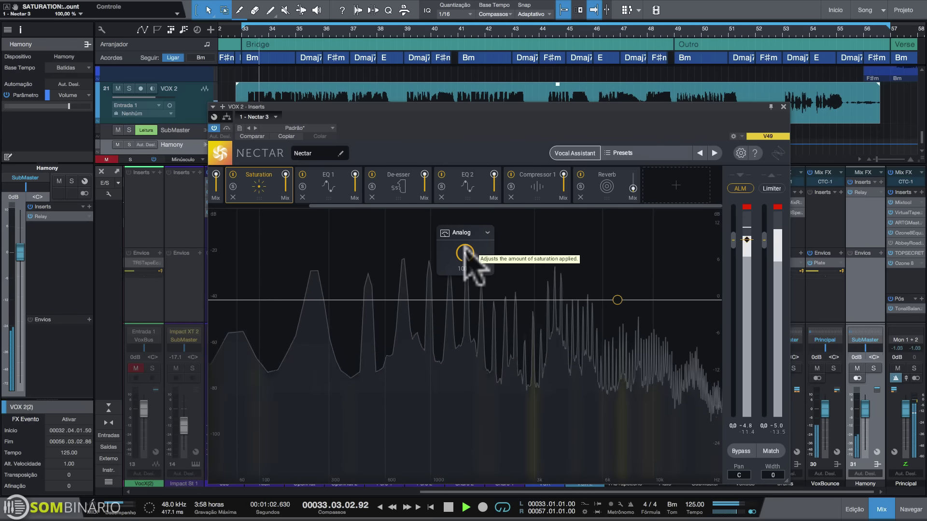
{"action": "mouse_move", "coordinate": [618, 299]}
{"action": "left_mouse_down"}
{"action": "mouse_move", "coordinate": [622, 327]}
{"action": "mouse_move", "coordinate": [552, 310]}
{"action": "mouse_move", "coordinate": [611, 300]}
{"action": "left_mouse_up"}
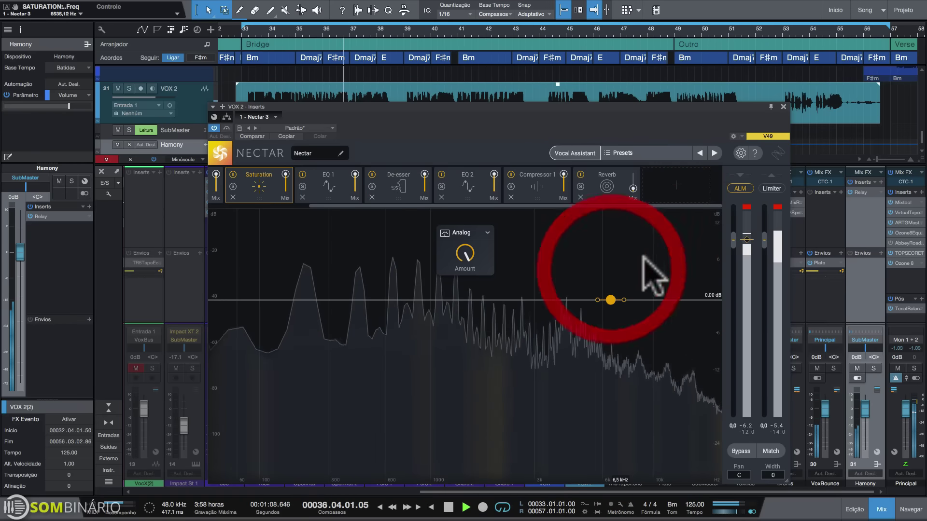
Audition the Retro saturation mode, lowering its Amount to 22.8% during playback
{"action": "left_click", "coordinate": [466, 236]}
{"action": "left_click", "coordinate": [466, 249]}
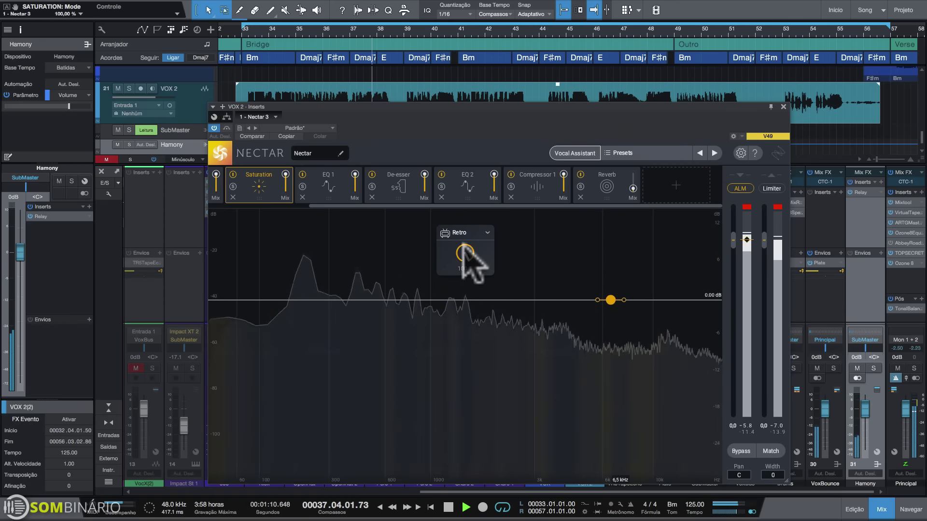
{"action": "left_click_drag", "start_coordinate": [469, 259], "coordinate": [472, 321]}
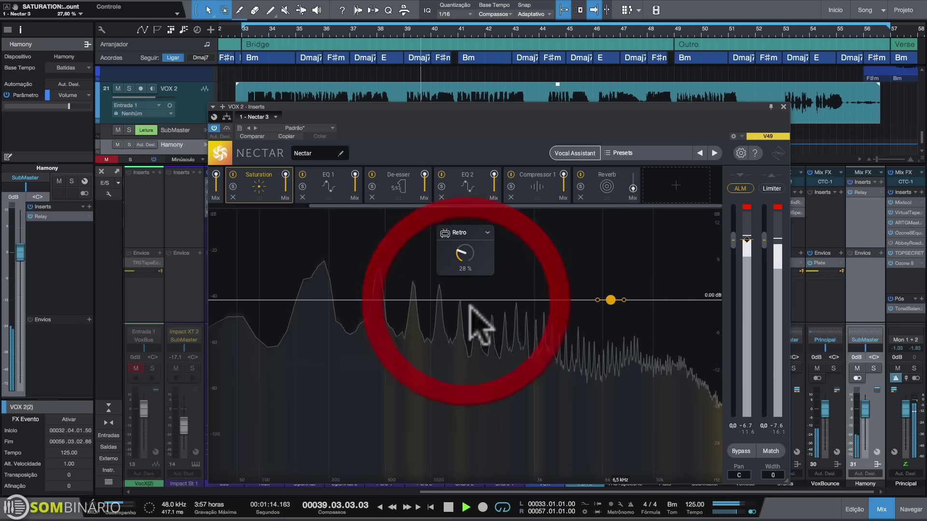
{"action": "left_click_drag", "start_coordinate": [471, 262], "coordinate": [482, 290]}
Audition Tape saturation at 100% and Tube saturation with its Amount lowered to 39.6%
{"action": "left_click", "coordinate": [465, 232]}
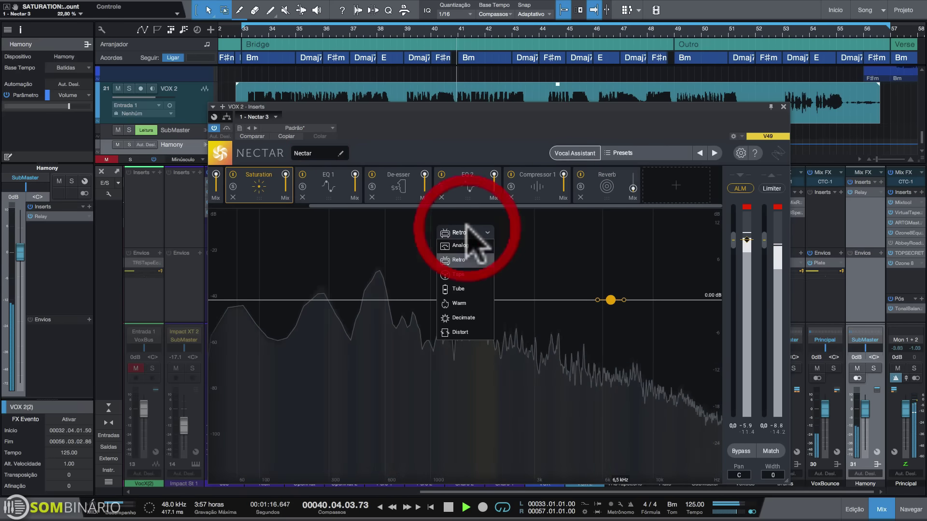
{"action": "left_click", "coordinate": [471, 280]}
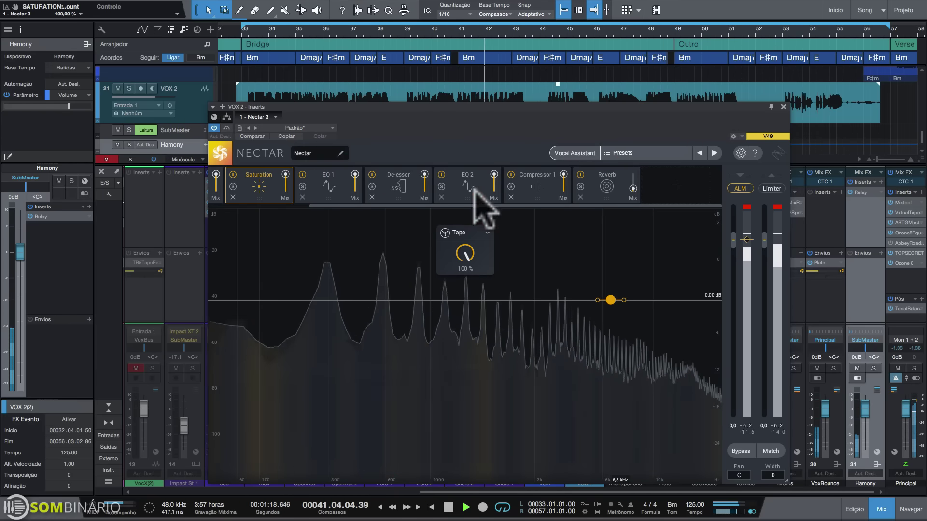
{"action": "left_click", "coordinate": [472, 232]}
{"action": "left_click", "coordinate": [480, 285]}
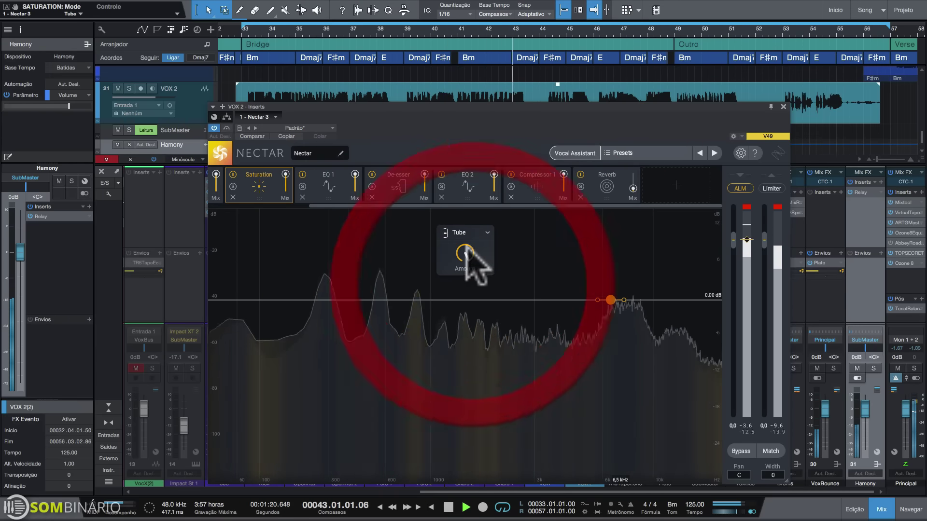
{"action": "mouse_move", "coordinate": [462, 271]}
{"action": "left_mouse_down"}
{"action": "mouse_move", "coordinate": [459, 295]}
{"action": "mouse_move", "coordinate": [467, 269]}
{"action": "mouse_move", "coordinate": [452, 261]}
{"action": "mouse_move", "coordinate": [472, 248]}
{"action": "mouse_move", "coordinate": [480, 145]}
{"action": "left_mouse_up"}
{"action": "mouse_move", "coordinate": [464, 253]}
{"action": "left_mouse_down"}
{"action": "mouse_move", "coordinate": [461, 306]}
{"action": "mouse_move", "coordinate": [466, 248]}
{"action": "left_mouse_up"}
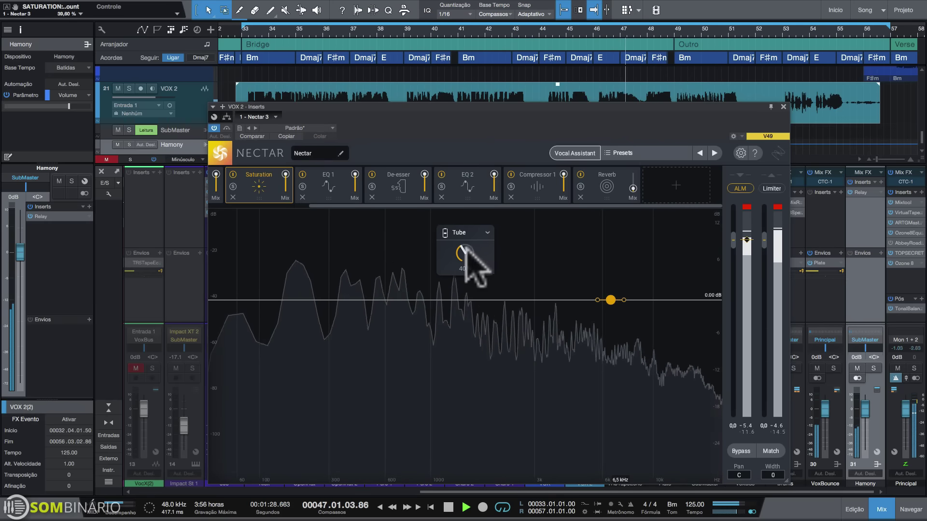
Audition the Warm saturation mode with its Amount lowered to 33.6%
{"action": "left_click", "coordinate": [481, 227]}
{"action": "left_click", "coordinate": [474, 304]}
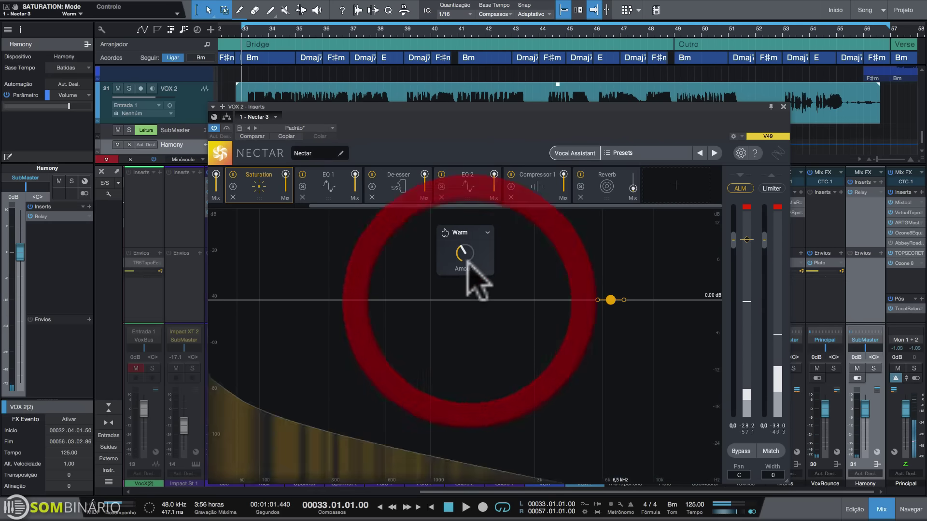
{"action": "left_click_drag", "start_coordinate": [463, 260], "coordinate": [460, 291]}
Audition the Decimate saturation mode during playback with Amount at 100% and lowered to 23.2%
{"action": "left_click", "coordinate": [470, 234]}
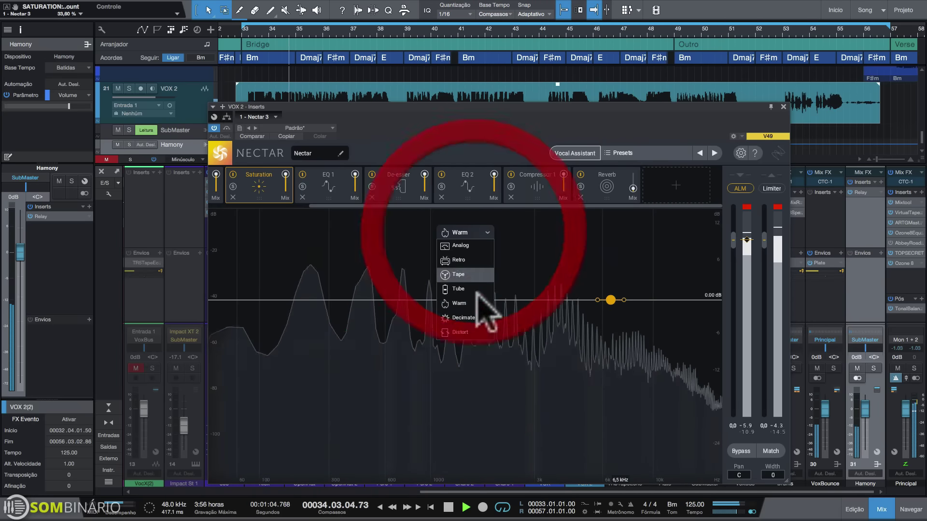
{"action": "left_click", "coordinate": [478, 299]}
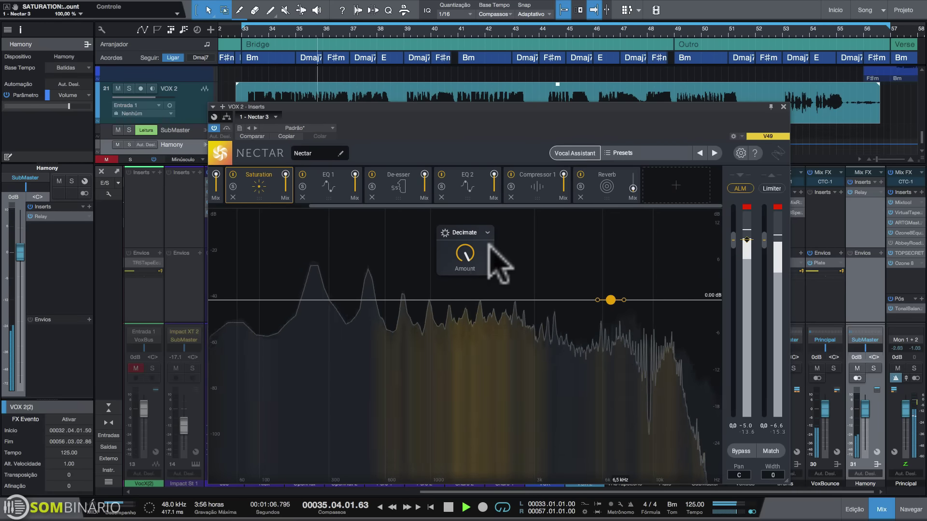
{"action": "left_click", "coordinate": [457, 271]}
Audition the Distort saturation mode during playback with Amount raised to 100% and lowered to 29.2%
{"action": "left_click", "coordinate": [476, 233]}
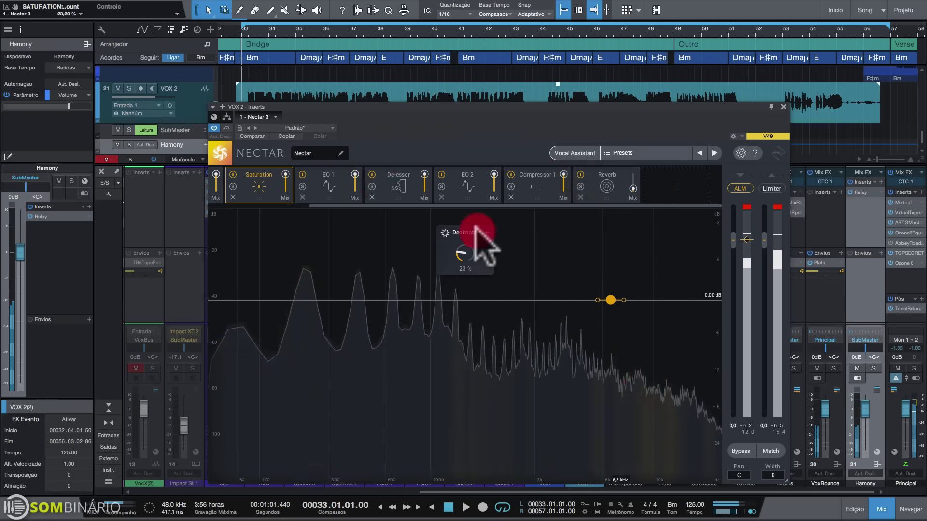
{"action": "key", "text": "space"}
{"action": "left_click", "coordinate": [473, 328]}
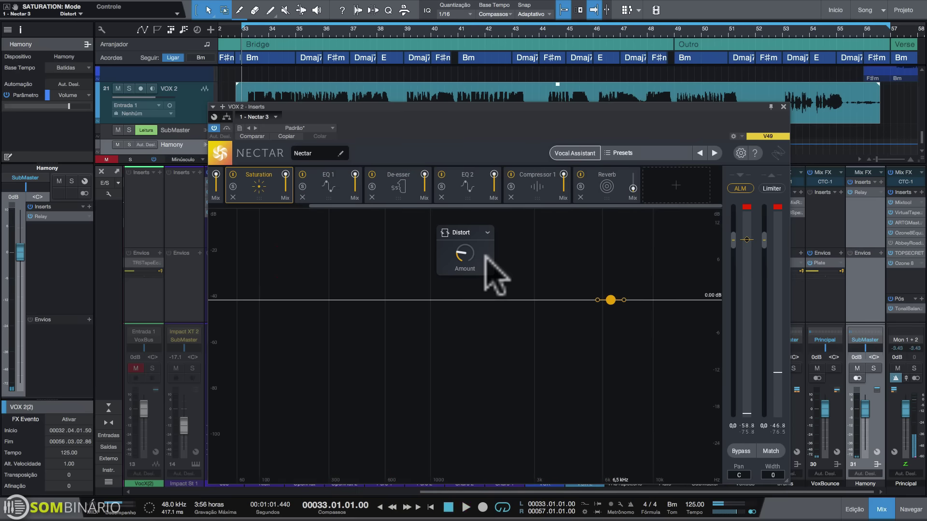
{"action": "key", "text": "space"}
{"action": "left_click_drag", "start_coordinate": [476, 273], "coordinate": [544, 31]}
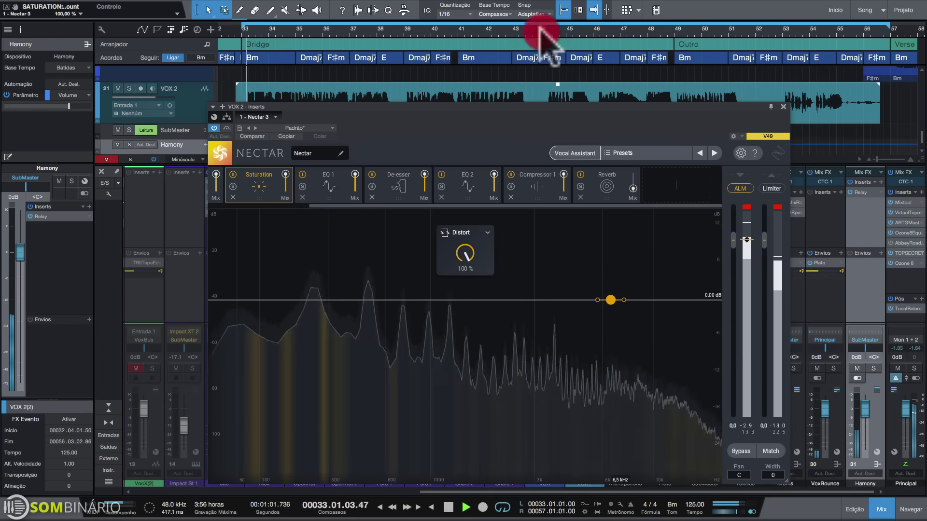
{"action": "left_click_drag", "start_coordinate": [465, 256], "coordinate": [478, 328]}
Set saturation back to Tape with Amount at about 38% and compare the module bypassed and active during playback
{"action": "left_click", "coordinate": [475, 233]}
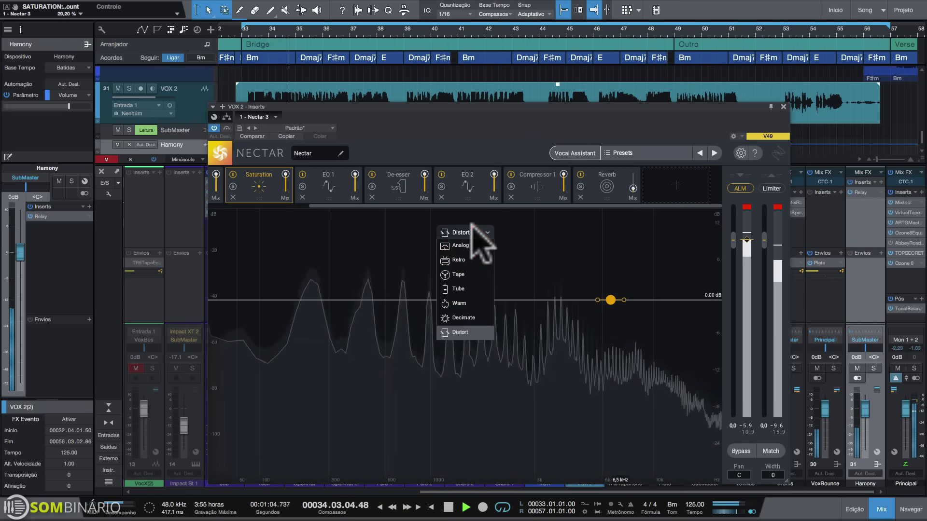
{"action": "left_click", "coordinate": [472, 233]}
{"action": "left_click", "coordinate": [466, 273]}
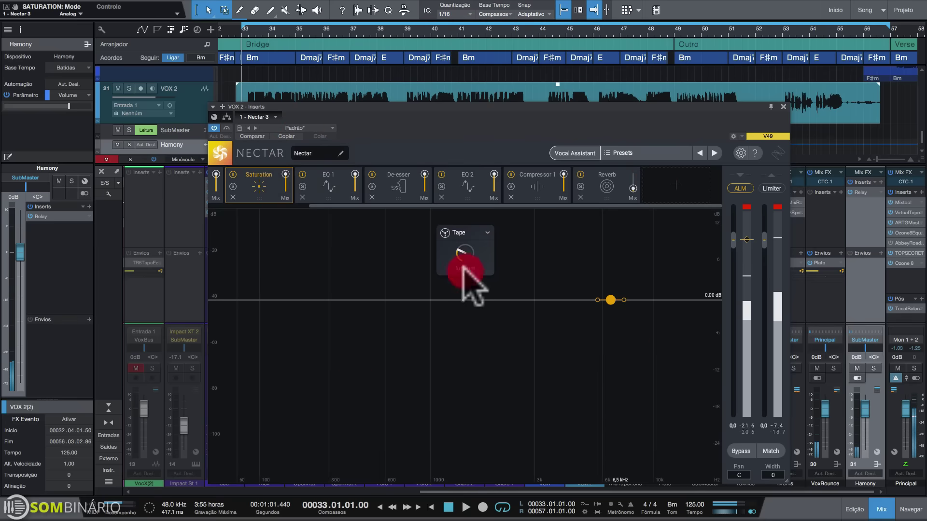
{"action": "left_click_drag", "start_coordinate": [462, 250], "coordinate": [520, 257]}
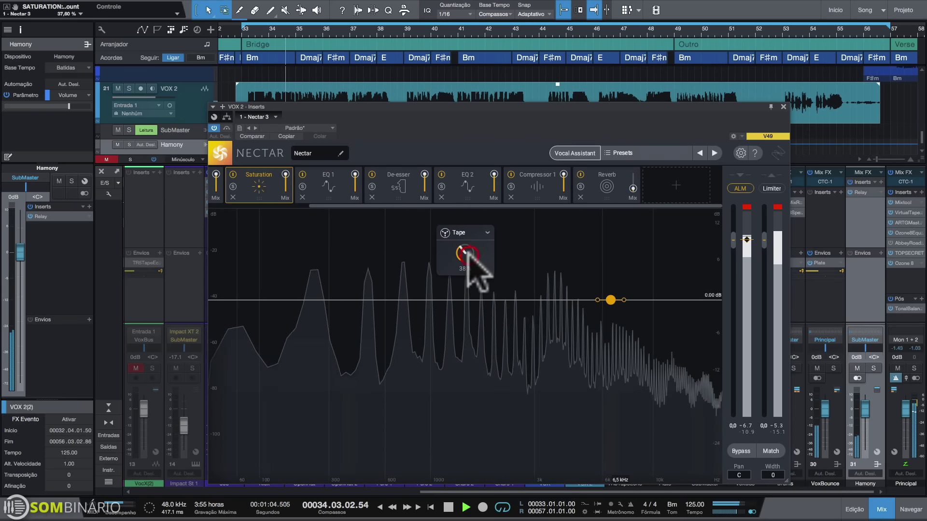
{"action": "left_click", "coordinate": [233, 174]}
{"action": "left_click", "coordinate": [233, 174]}
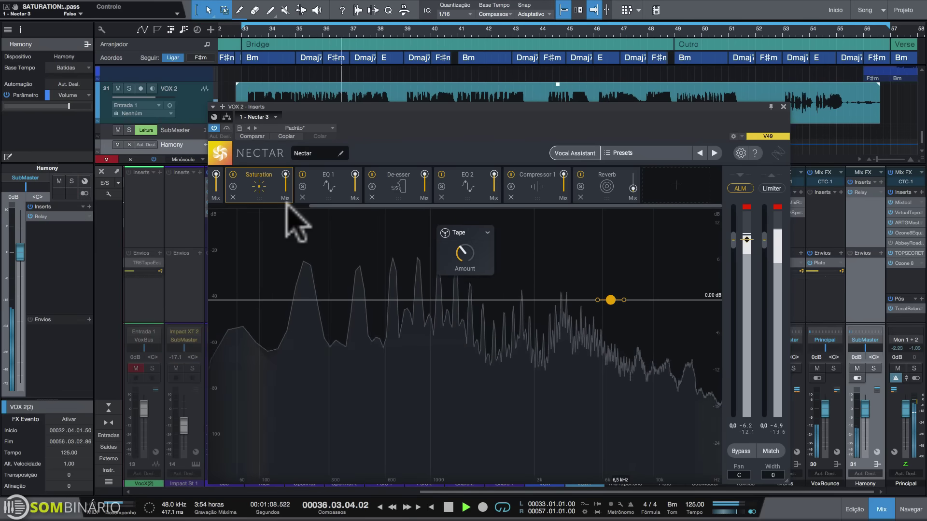
{"action": "key", "text": "space"}
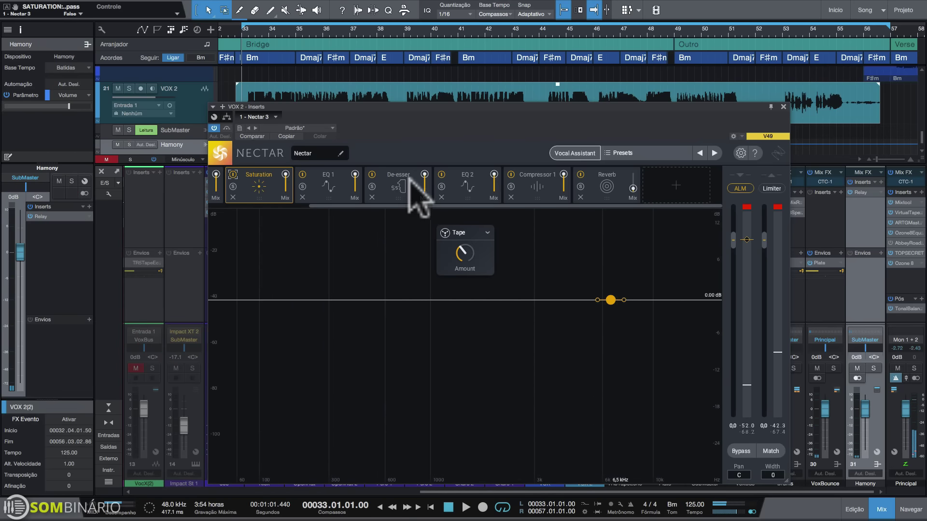
Add a Delay module, place it before Reverb in the chain, and play back the vocal
{"action": "left_click", "coordinate": [667, 178]}
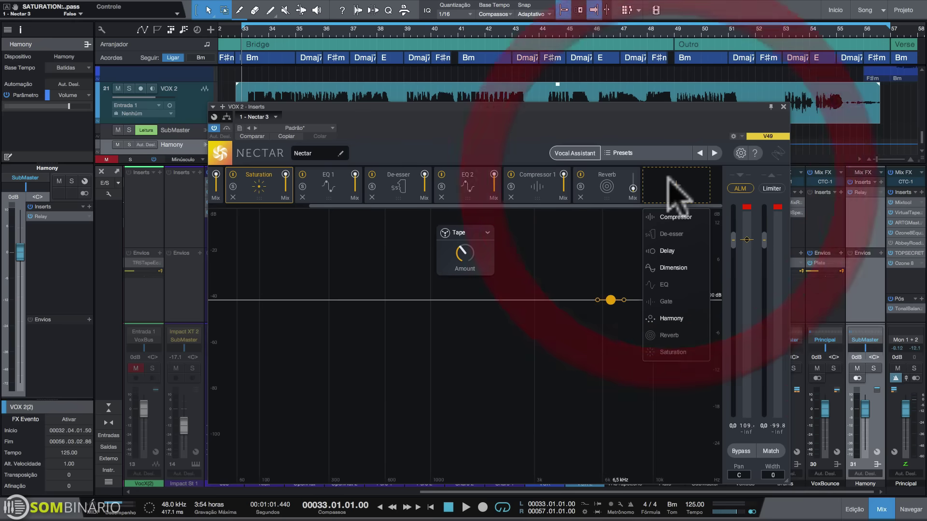
{"action": "left_click", "coordinate": [670, 250]}
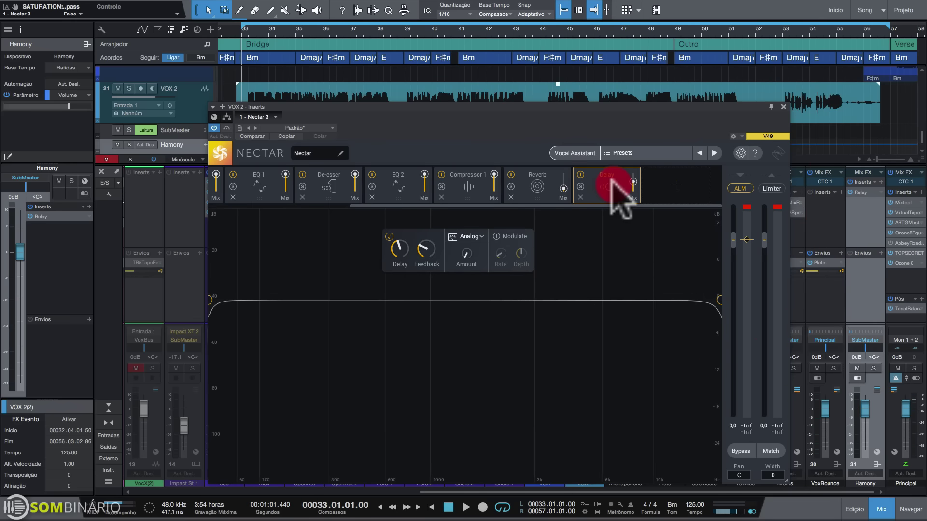
{"action": "left_click_drag", "start_coordinate": [611, 180], "coordinate": [542, 232]}
{"action": "key", "text": "space"}
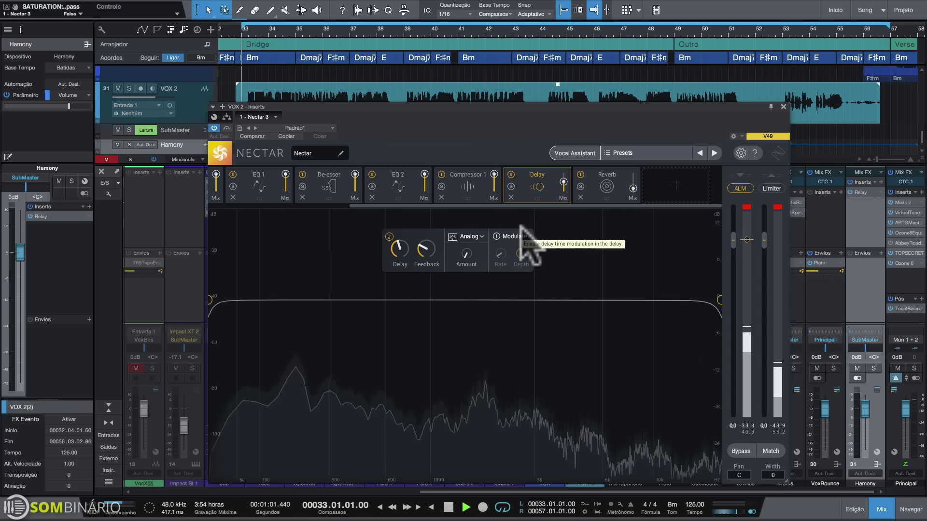
{"action": "key", "text": "space"}
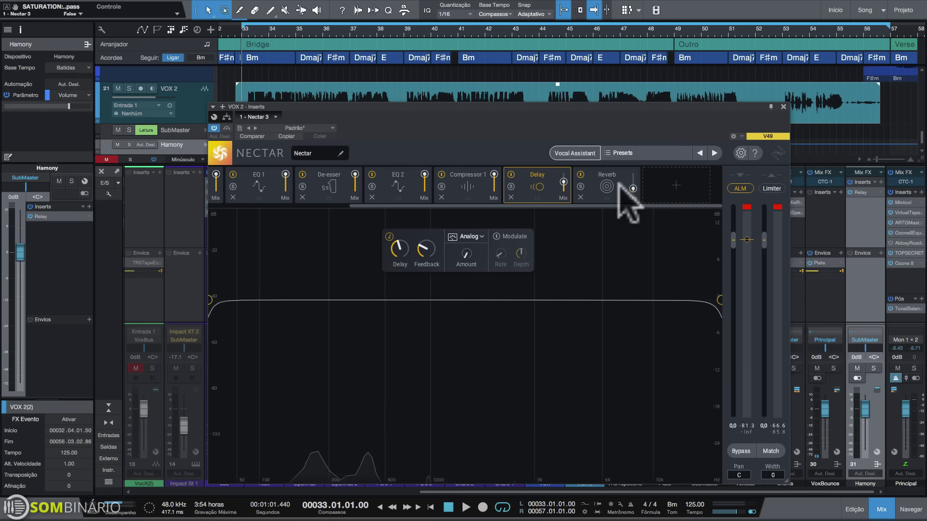
Set the Delay module's tempo-synced delay time to 1/16 during playback
{"action": "key", "text": "space"}
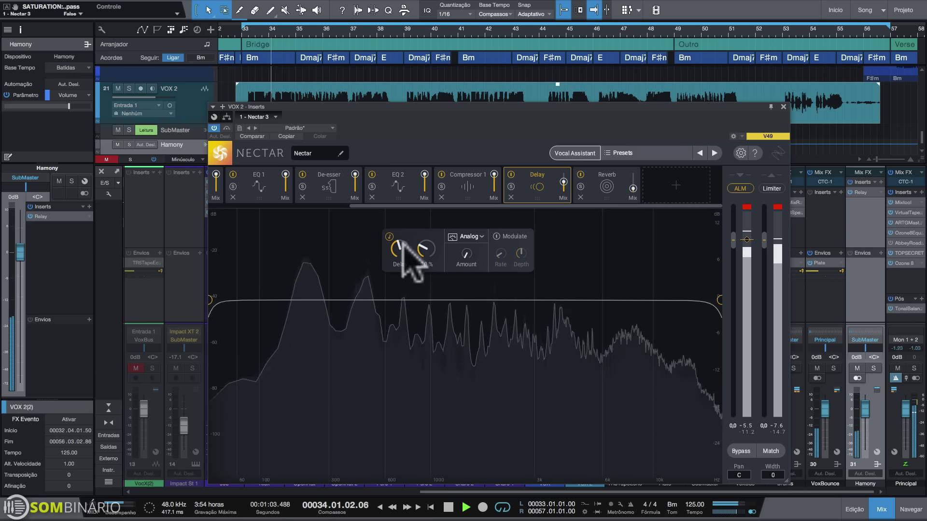
{"action": "left_click_drag", "start_coordinate": [400, 247], "coordinate": [408, 289]}
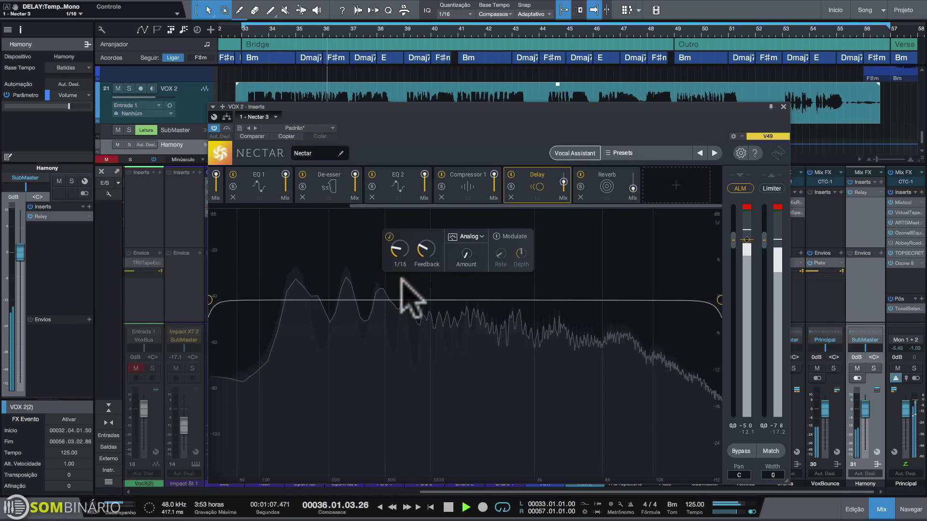
{"action": "key", "text": "space"}
Switch the Delay module to Tape mode and lower its Feedback to 21.6% during playback
{"action": "left_click", "coordinate": [481, 236]}
{"action": "left_click", "coordinate": [469, 264]}
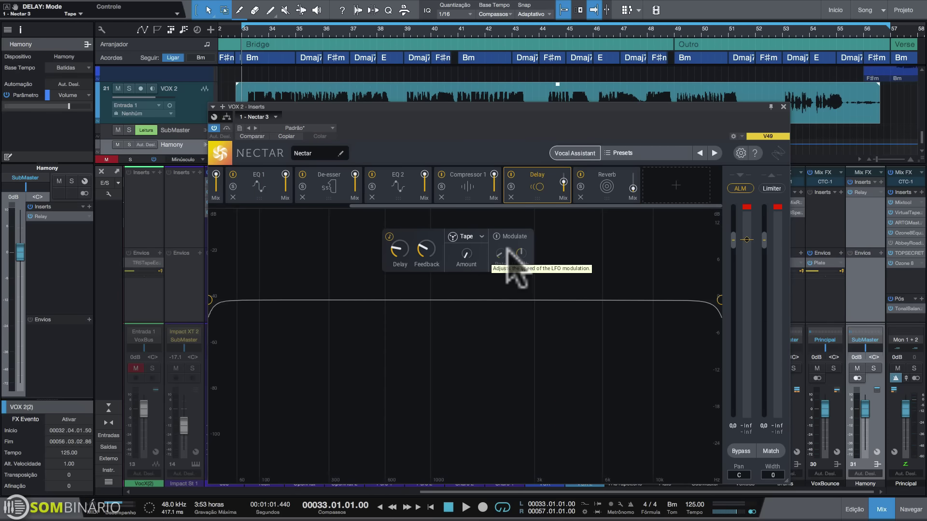
{"action": "key", "text": "space"}
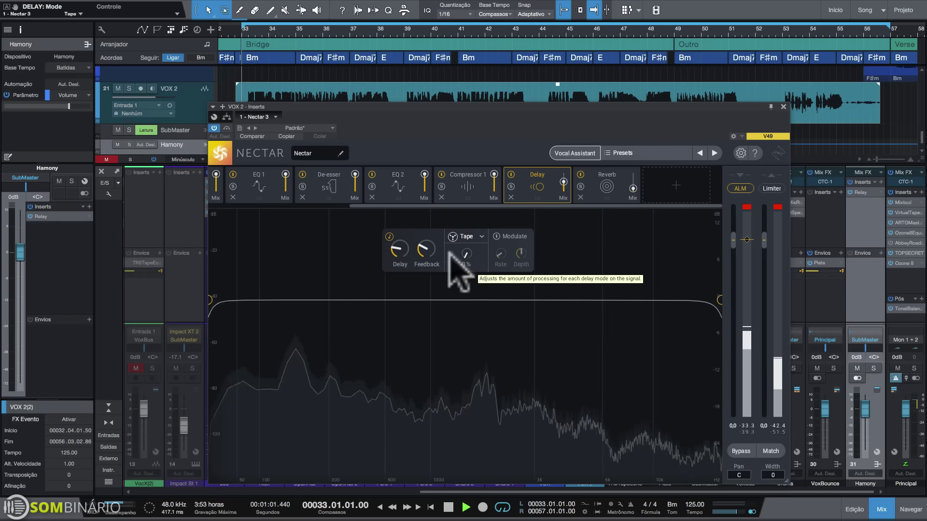
{"action": "left_click", "coordinate": [426, 247]}
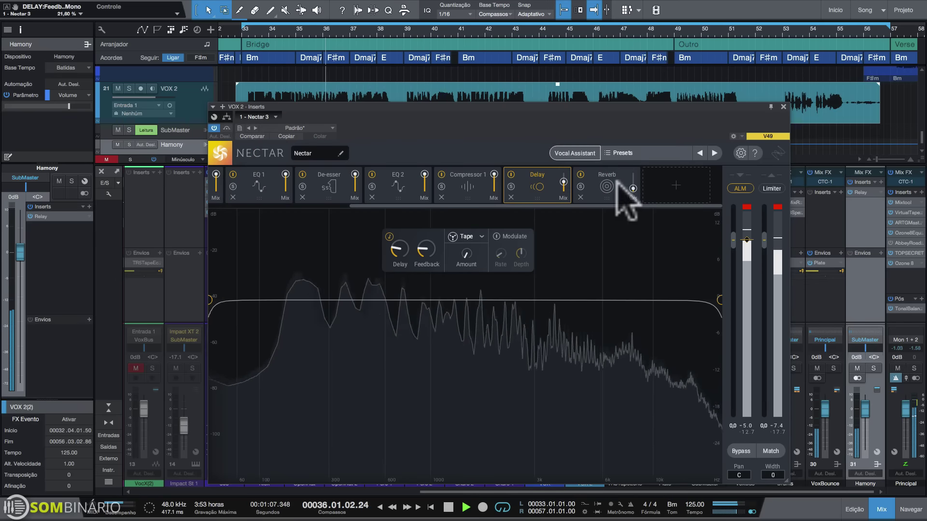
{"action": "key", "text": "space"}
Lower the Delay module's wet mix to about 12% while playing back the vocal
{"action": "key", "text": "space"}
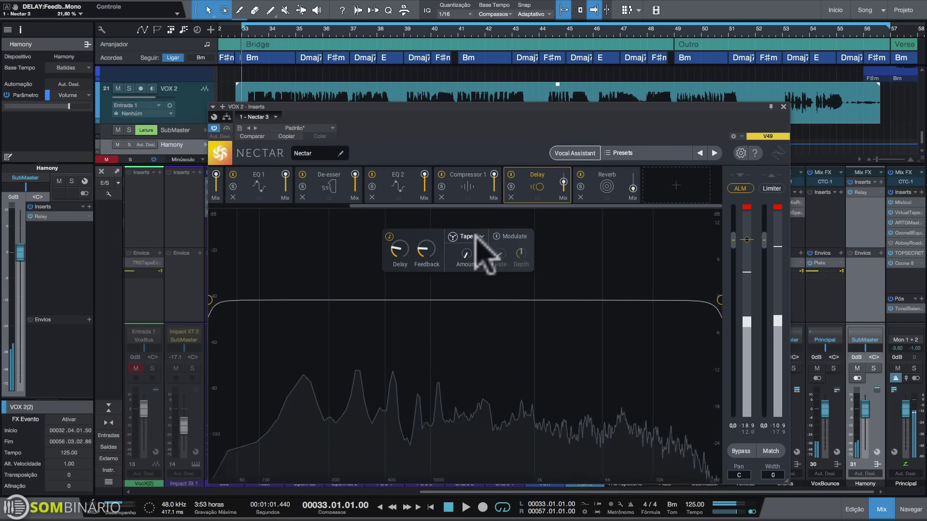
{"action": "left_click", "coordinate": [563, 182]}
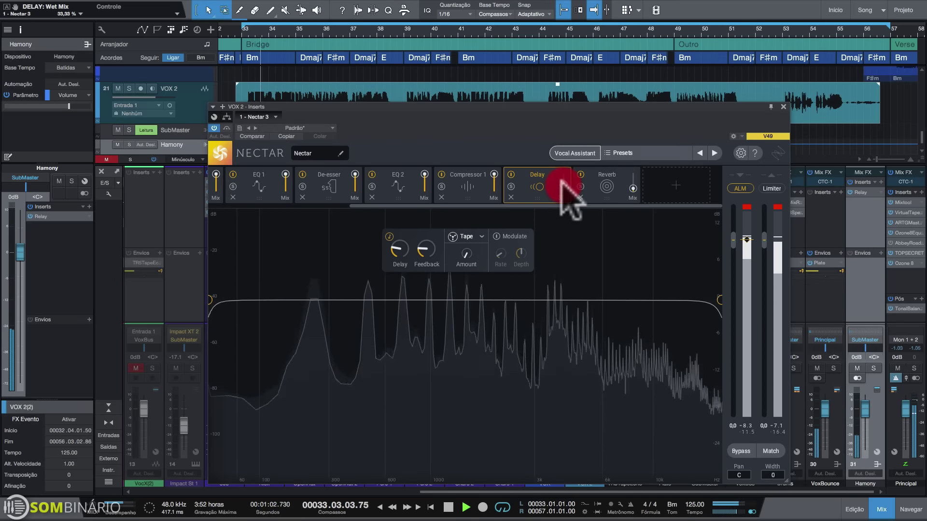
{"action": "left_click_drag", "start_coordinate": [561, 183], "coordinate": [563, 192]}
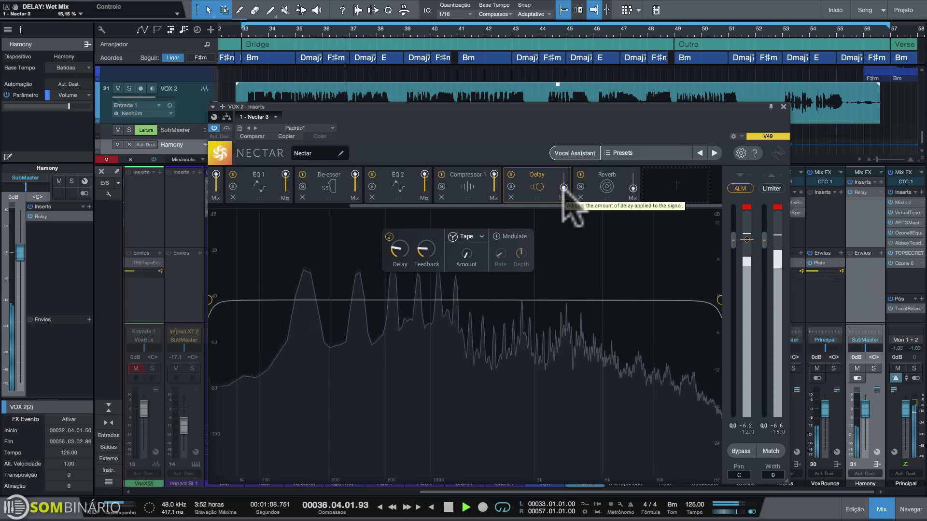
{"action": "left_click_drag", "start_coordinate": [564, 187], "coordinate": [569, 197]}
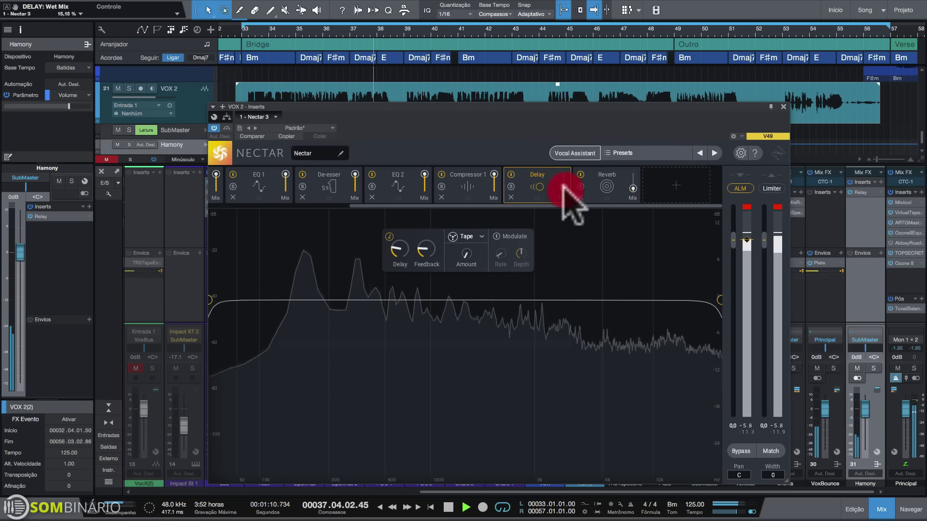
{"action": "key", "text": "space"}
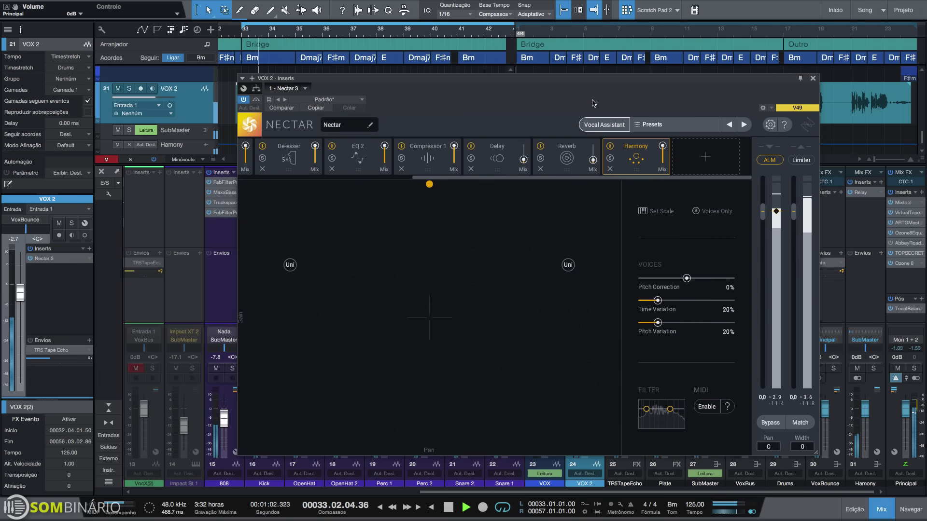
Hide the scratch pad and set the Harmony module's voice Pitch Correction to -36%
{"action": "left_click", "coordinate": [626, 10]}
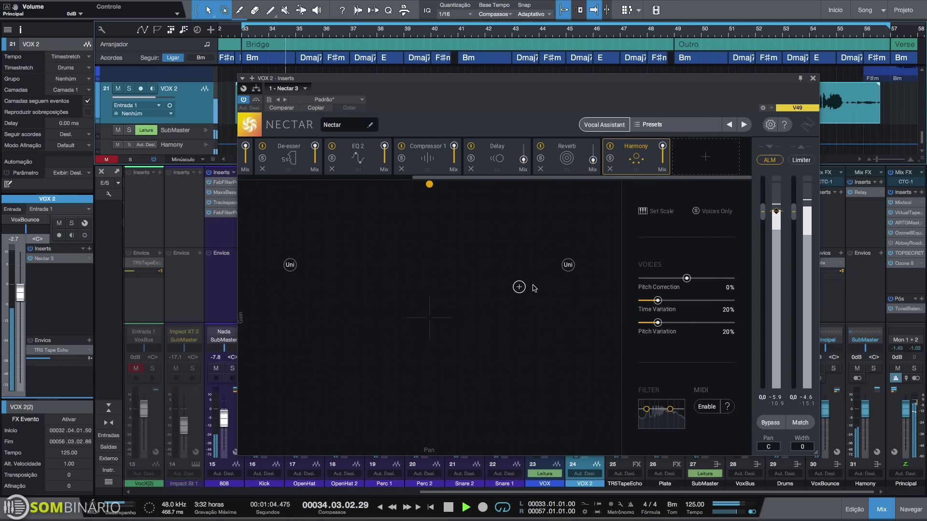
{"action": "left_click_drag", "start_coordinate": [681, 283], "coordinate": [675, 281]}
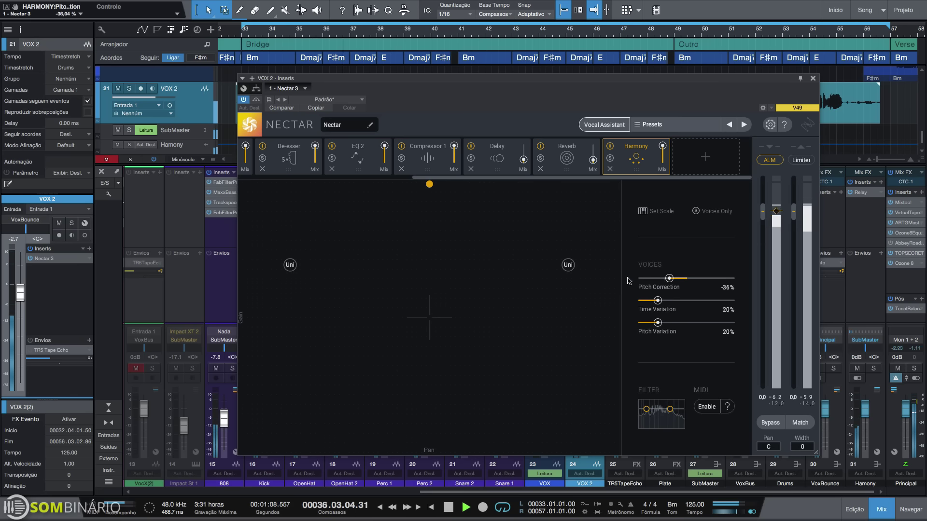
Change the interval of the Unison harmony voice at pan 75 to -3rd
{"action": "left_click", "coordinate": [569, 265]}
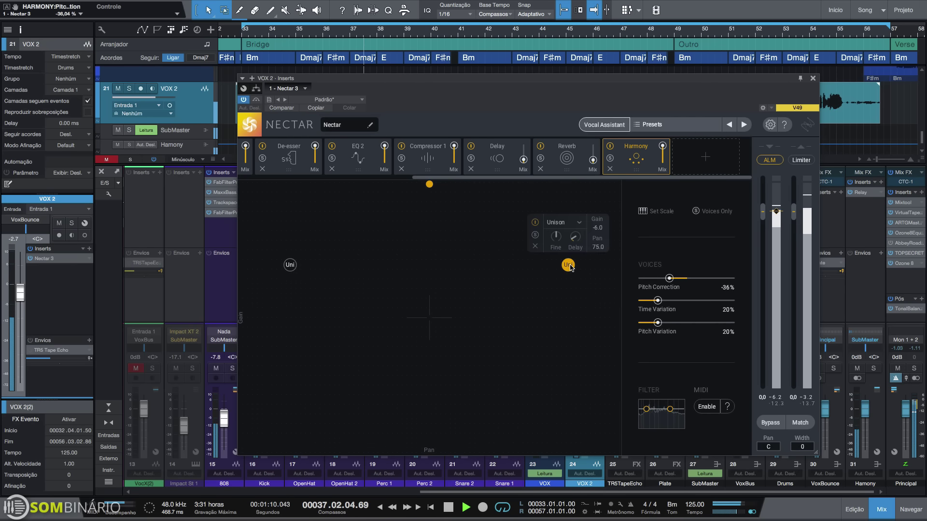
{"action": "left_click", "coordinate": [563, 222]}
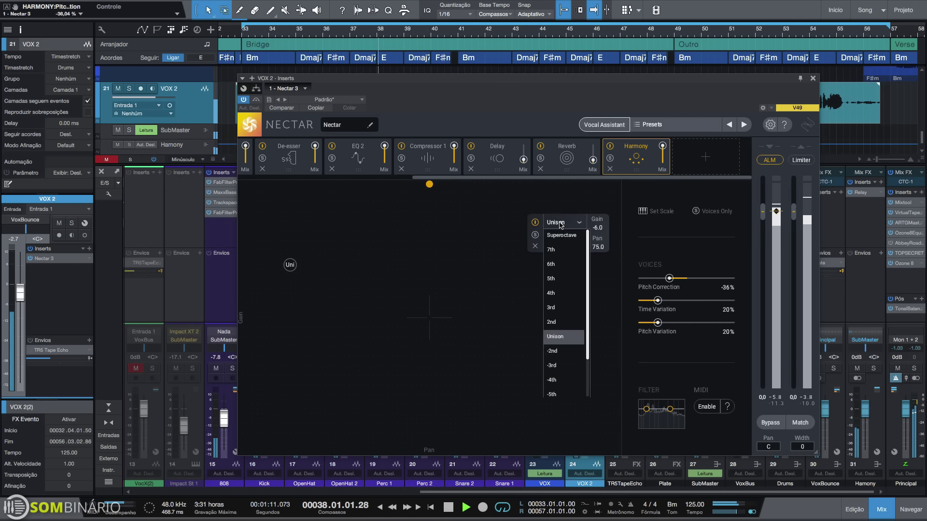
{"action": "left_click", "coordinate": [565, 366]}
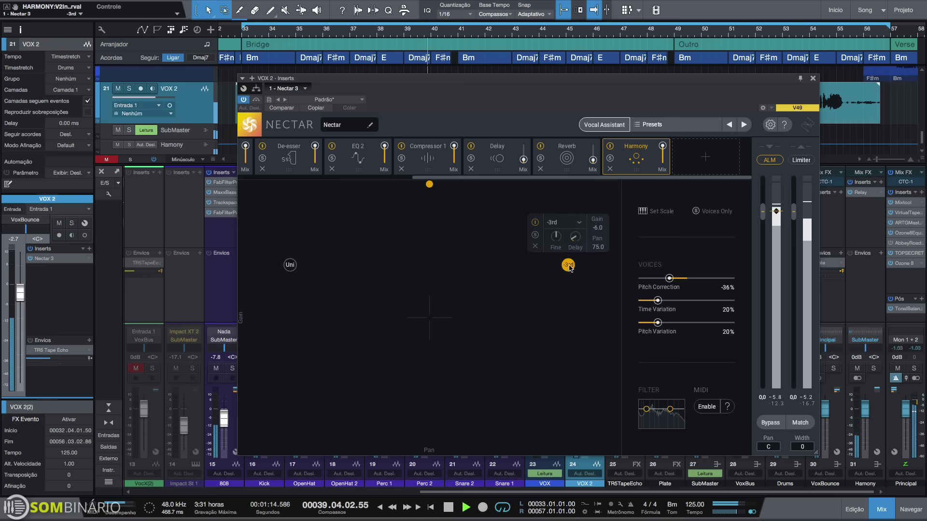
Bring both harmony voices near centre: the Unison at about pan -14.2, gain -7.0, and the -3rd at pan 9.8, gain -8.8
{"action": "left_click_drag", "start_coordinate": [570, 267], "coordinate": [454, 259]}
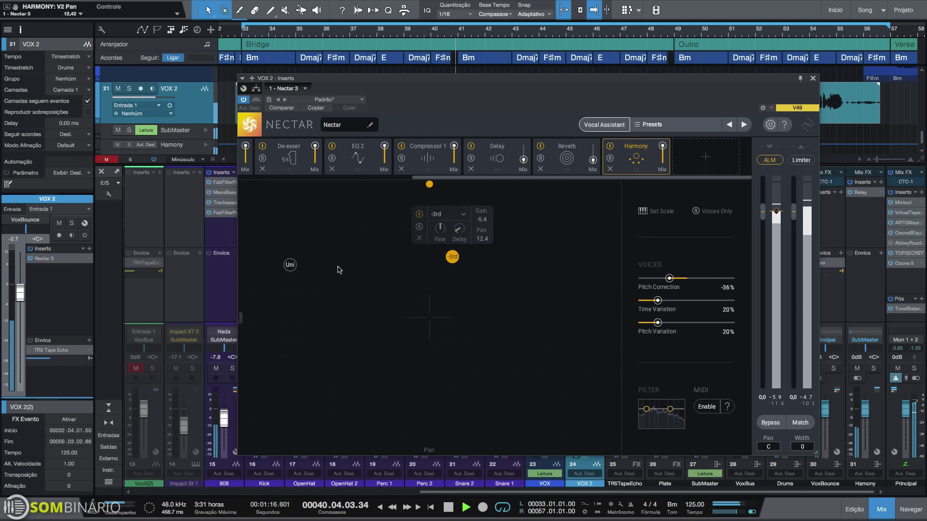
{"action": "left_click_drag", "start_coordinate": [290, 264], "coordinate": [402, 277]}
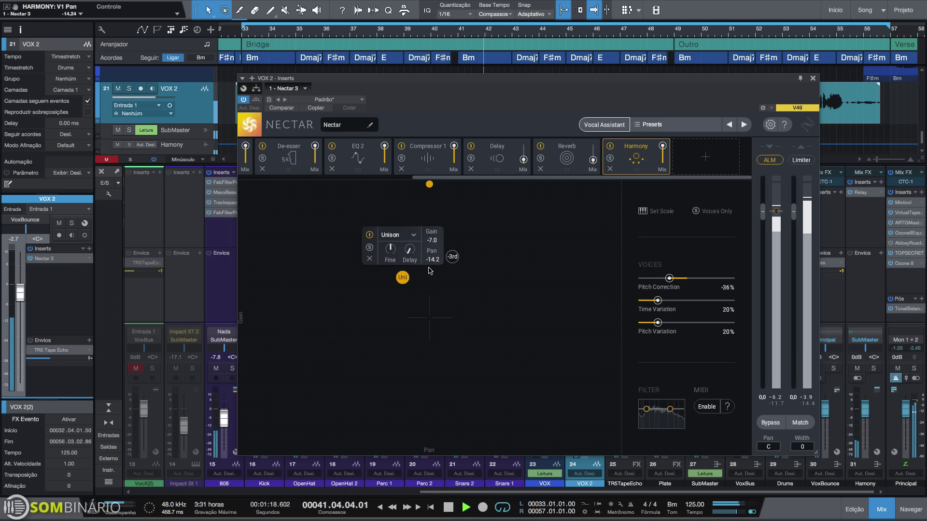
{"action": "left_click_drag", "start_coordinate": [452, 264], "coordinate": [445, 300]}
Change the -3rd harmony voice to 5th with a slight upward shift in gain, and close the Nectar window
{"action": "left_click", "coordinate": [441, 259]}
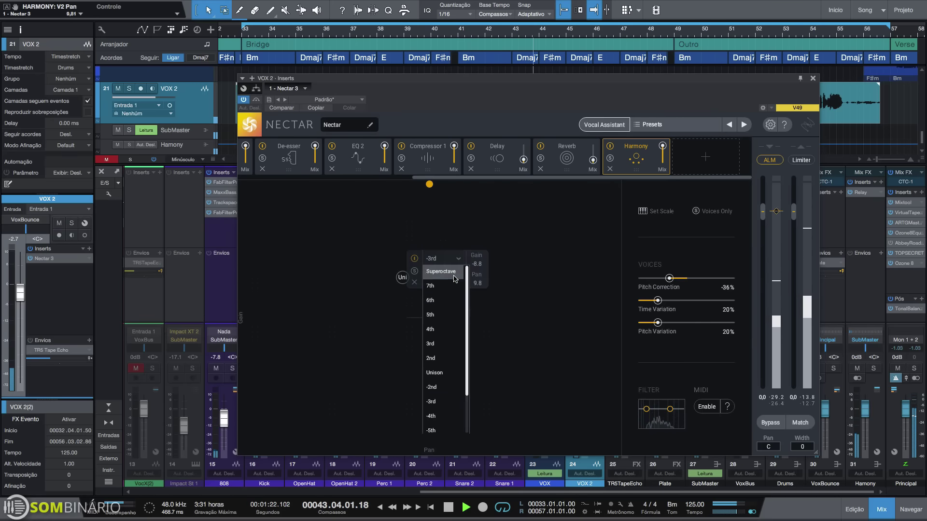
{"action": "left_click", "coordinate": [443, 314]}
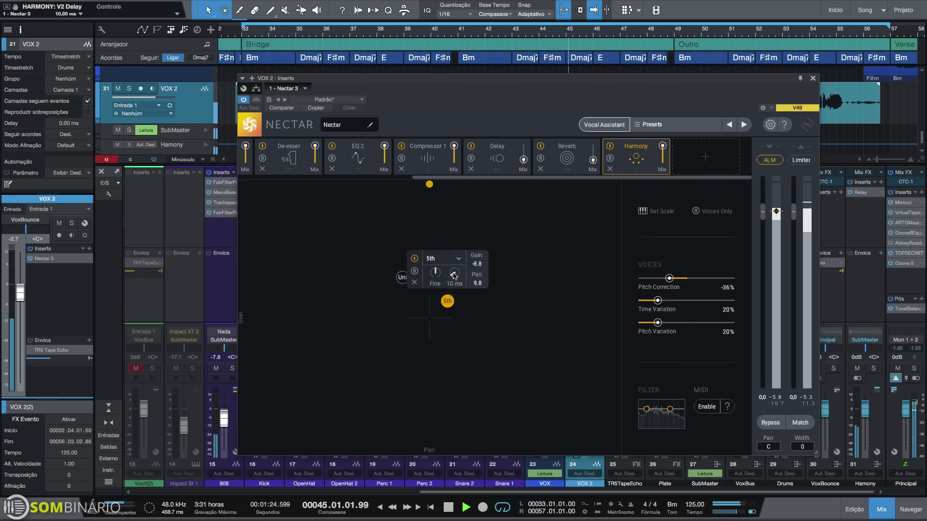
{"action": "mouse_move", "coordinate": [447, 302]}
{"action": "left_mouse_down"}
{"action": "mouse_move", "coordinate": [447, 283]}
{"action": "mouse_move", "coordinate": [457, 275]}
{"action": "mouse_move", "coordinate": [441, 287]}
{"action": "left_mouse_up"}
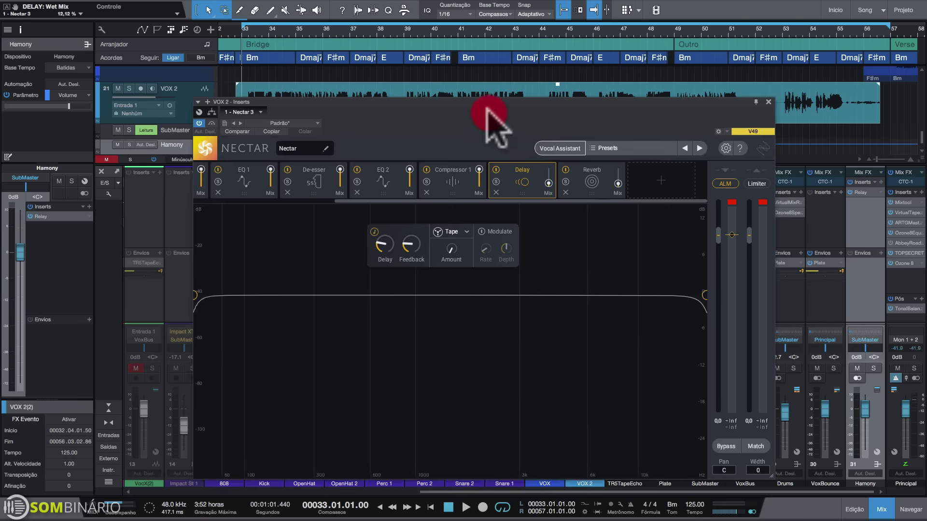
{"action": "left_click", "coordinate": [768, 102]}
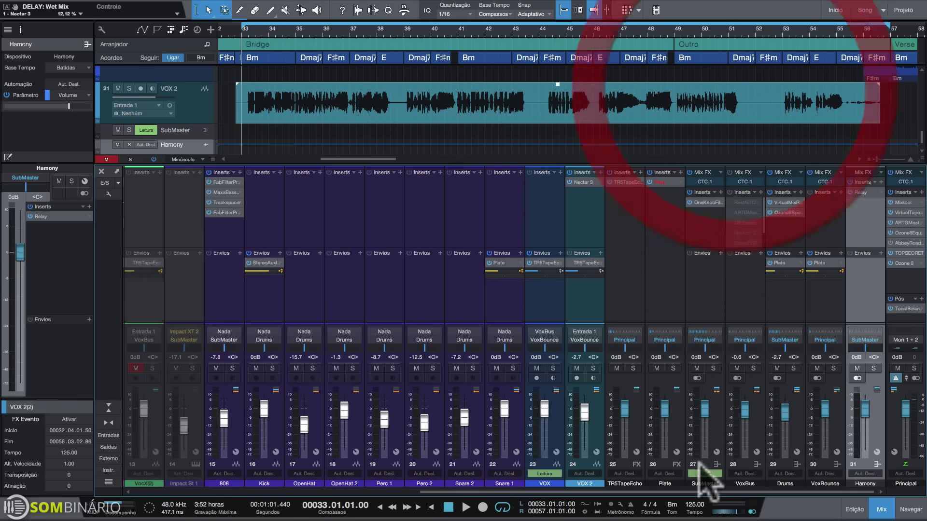
Solo the Hamony bus together with the VOX 2 channel and start playback
{"action": "left_click", "coordinate": [873, 368]}
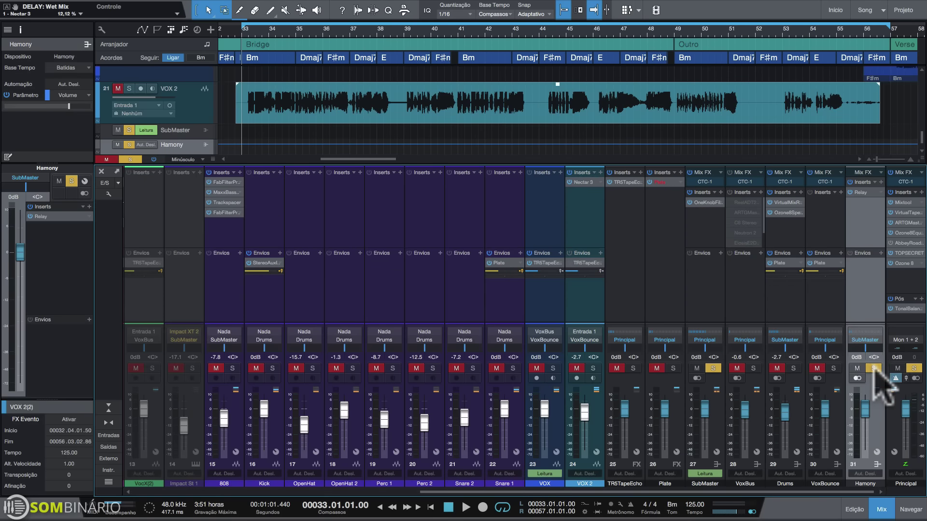
{"action": "left_click", "coordinate": [552, 368]}
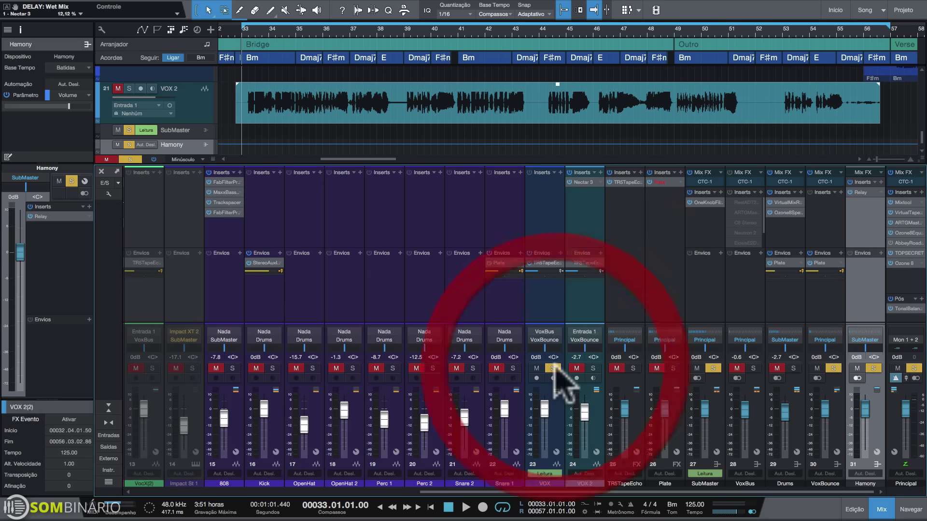
{"action": "left_click", "coordinate": [593, 368]}
{"action": "key", "text": "space"}
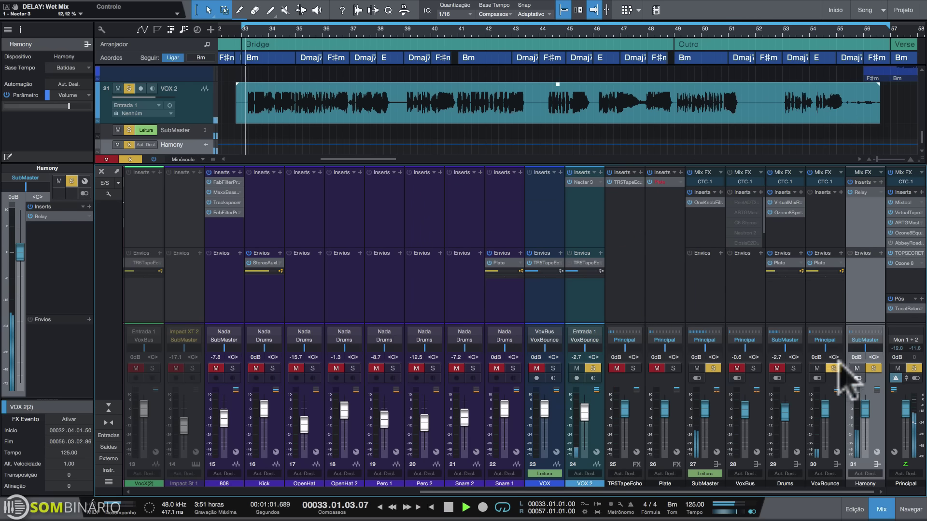
Open the Relay insert on the Hamony bus, move its window off the arrangement, and stop playback after listening
{"action": "left_click", "coordinate": [864, 192]}
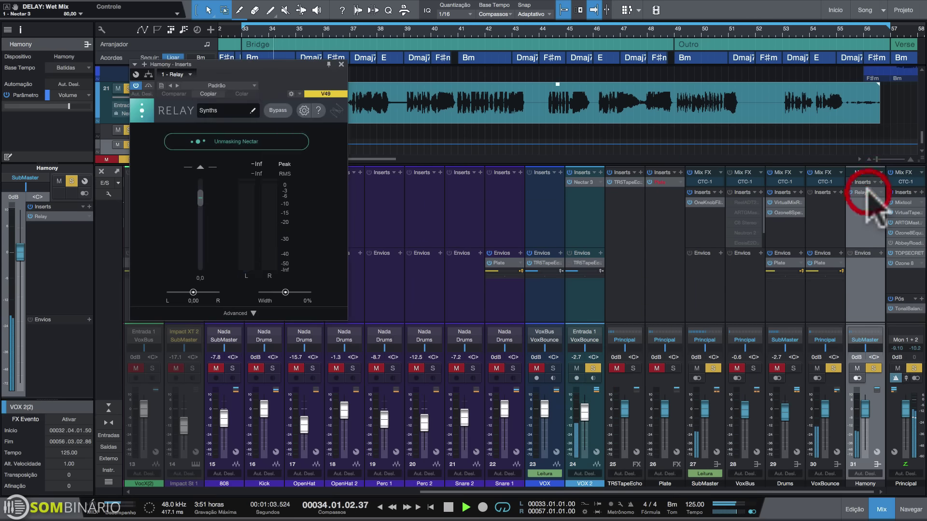
{"action": "left_click_drag", "start_coordinate": [308, 85], "coordinate": [575, 191]}
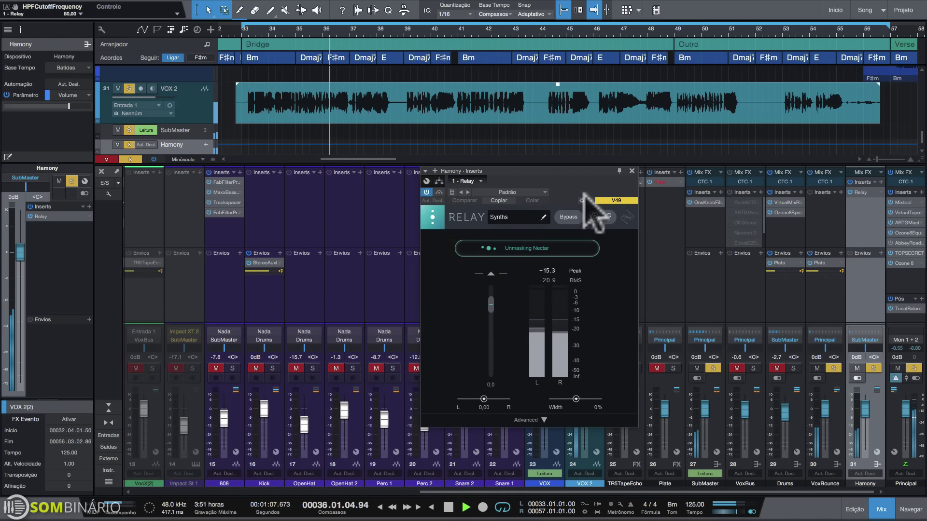
{"action": "key", "text": "space"}
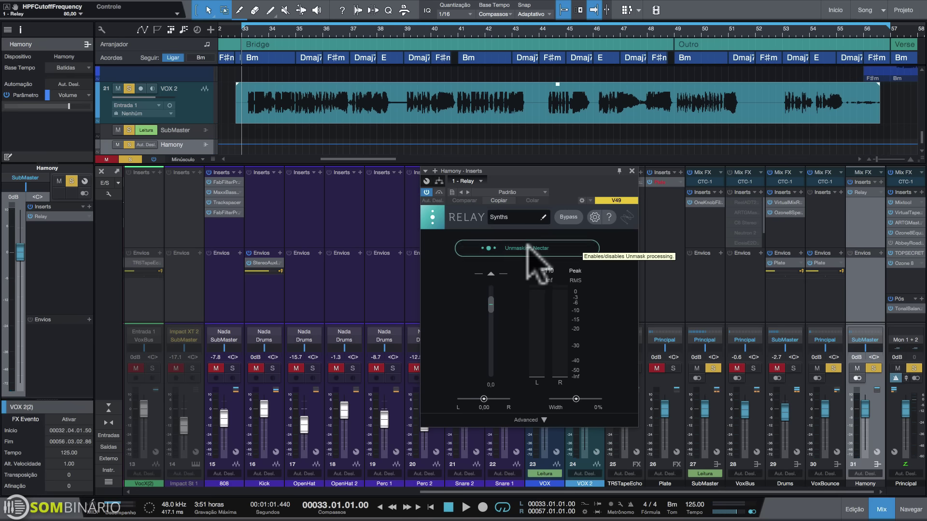
Play the soloed vocal and harmony while switching Relay's Unmasking Nectar off and on twice to compare the sound
{"action": "key", "text": "space"}
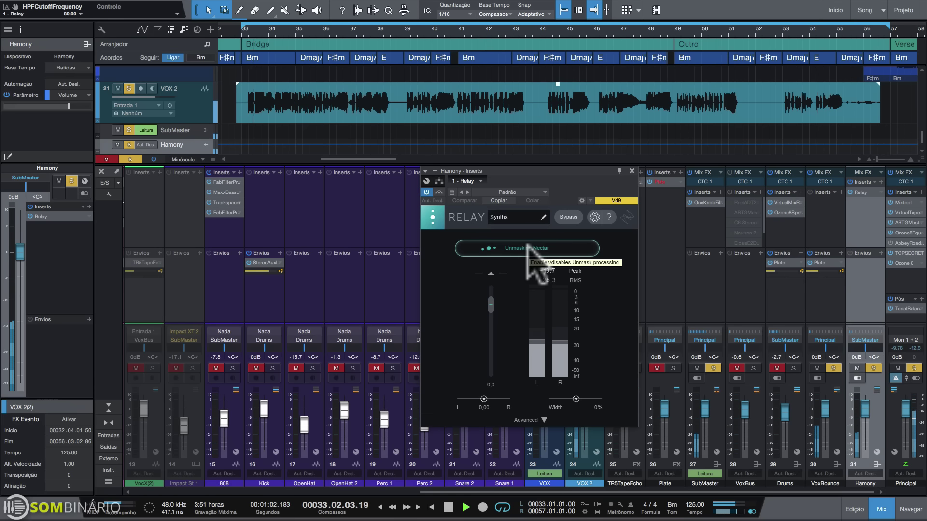
{"action": "left_click", "coordinate": [528, 247]}
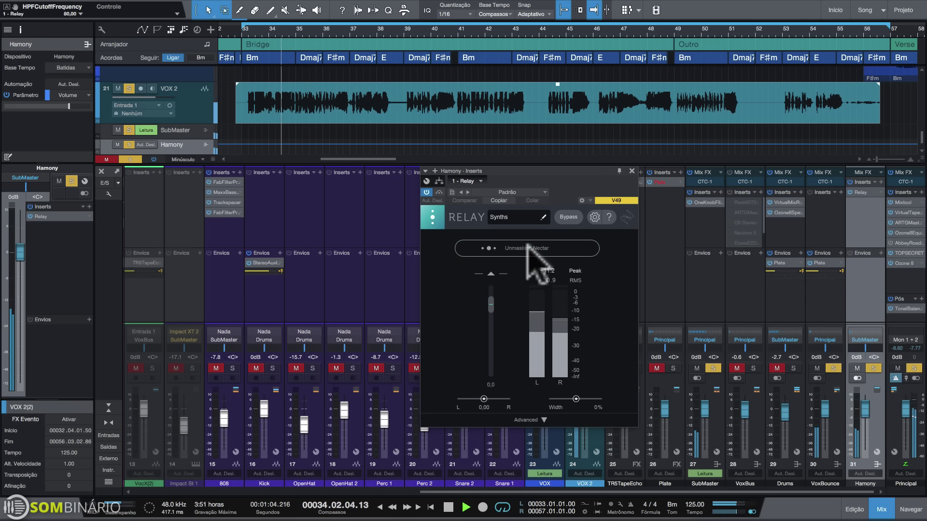
{"action": "left_click", "coordinate": [528, 248]}
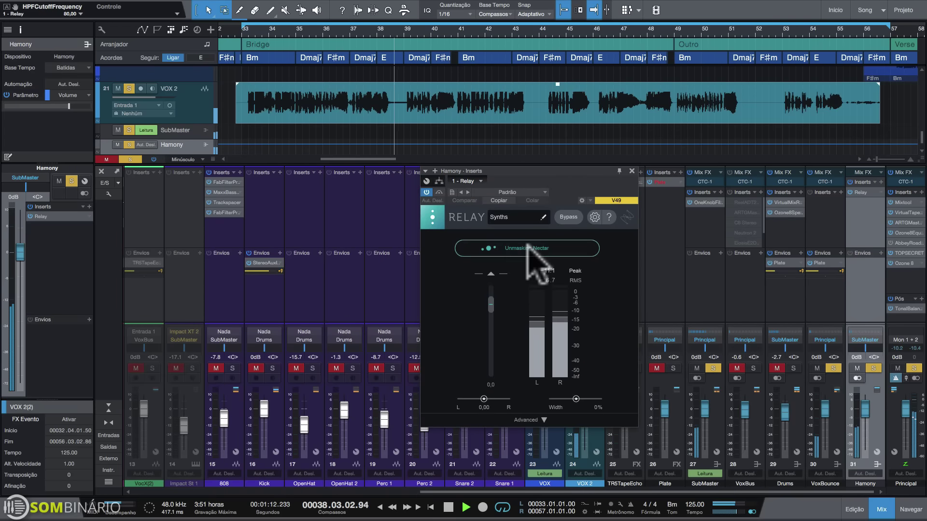
{"action": "left_click", "coordinate": [528, 248]}
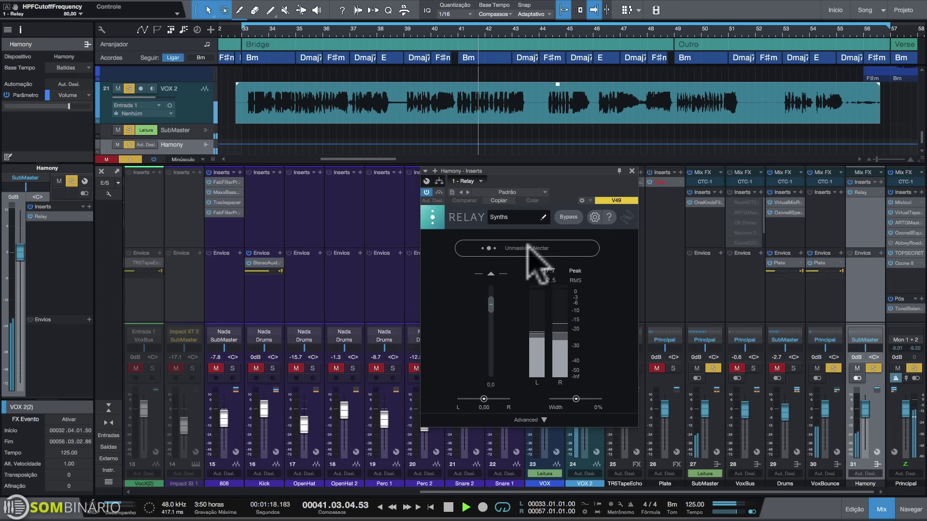
{"action": "left_click", "coordinate": [527, 248]}
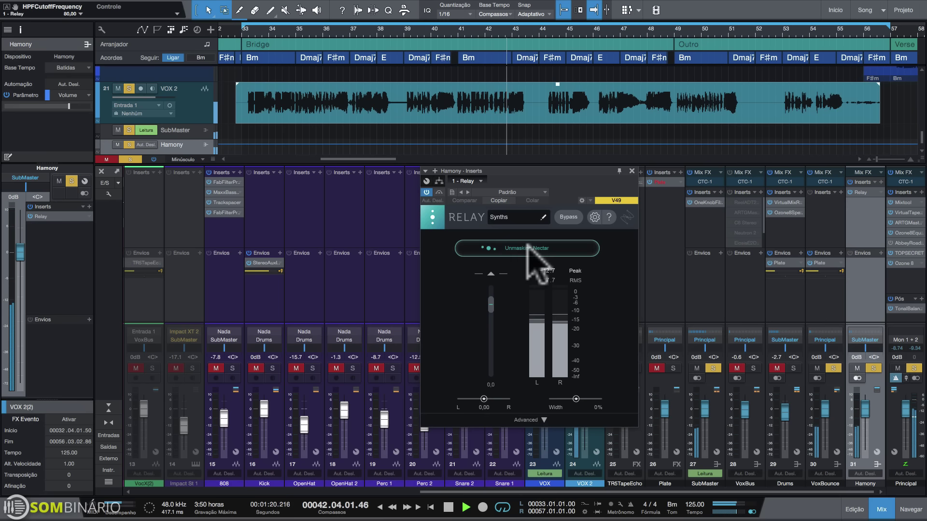
{"action": "key", "text": "space"}
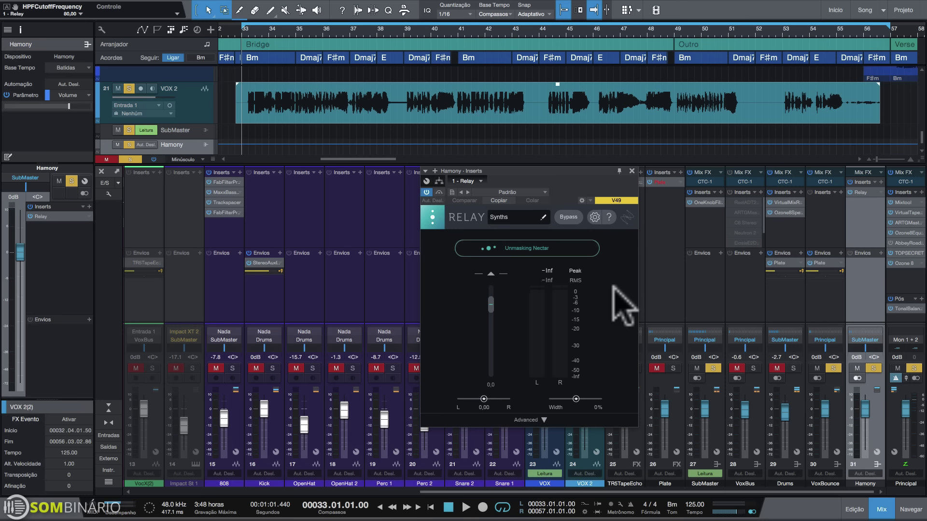
Clear the channel solos and compare the full mix with Relay's Unmasking Nectar off and back on
{"action": "left_click", "coordinate": [873, 369]}
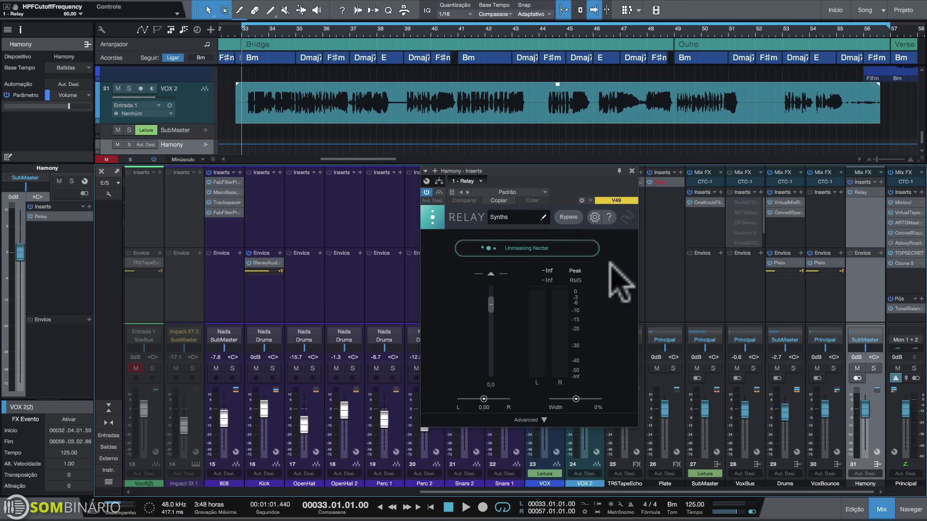
{"action": "key", "text": "space"}
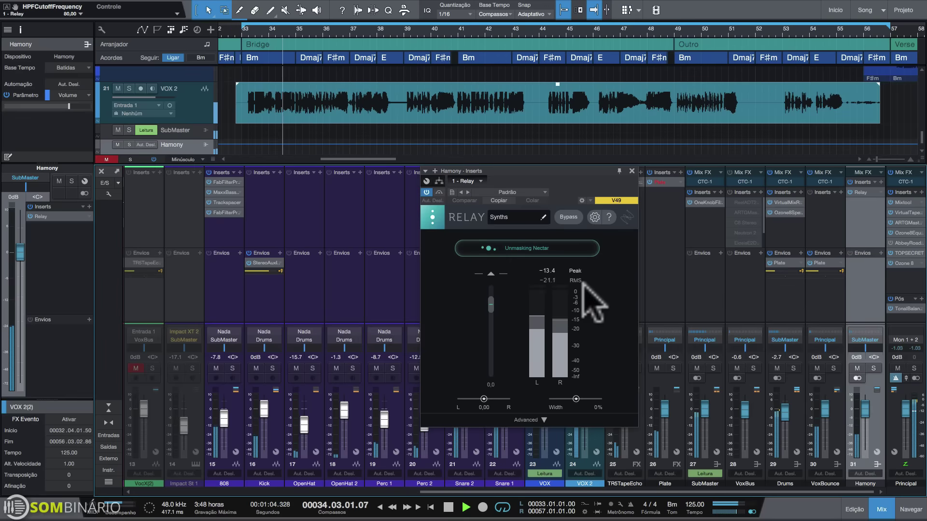
{"action": "key", "text": "space"}
{"action": "left_click", "coordinate": [567, 248]}
{"action": "key", "text": "space"}
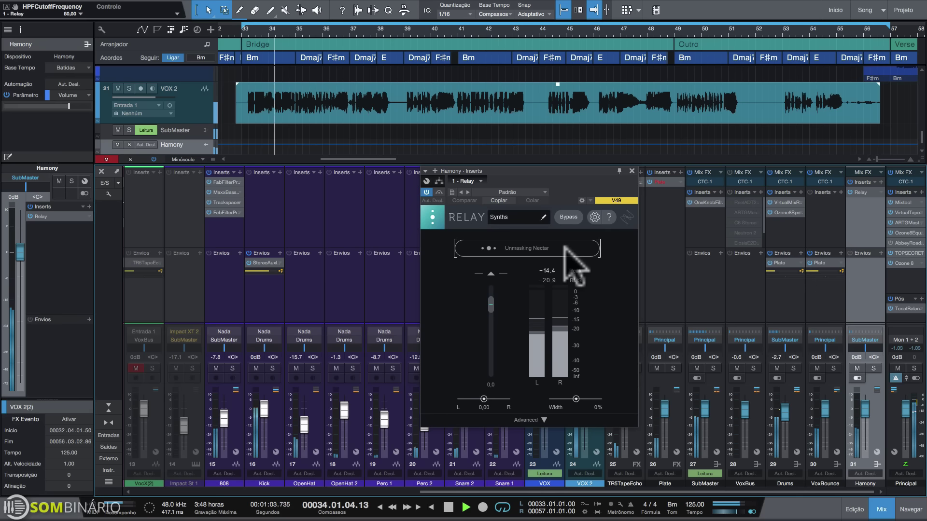
{"action": "left_click", "coordinate": [567, 248]}
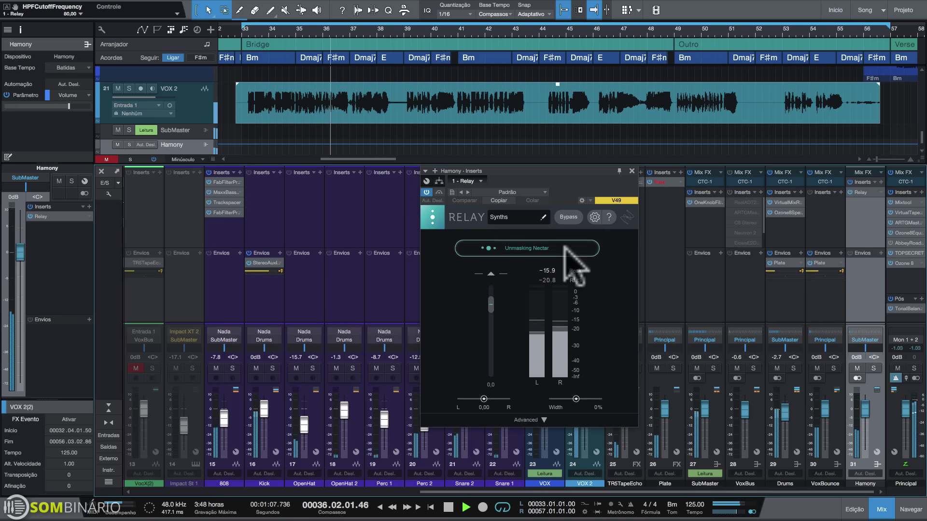
{"action": "key", "text": "space"}
Replay the full mix from the start of the Bridge and turn off Relay's Unmasking Nectar for comparison
{"action": "key", "text": "space"}
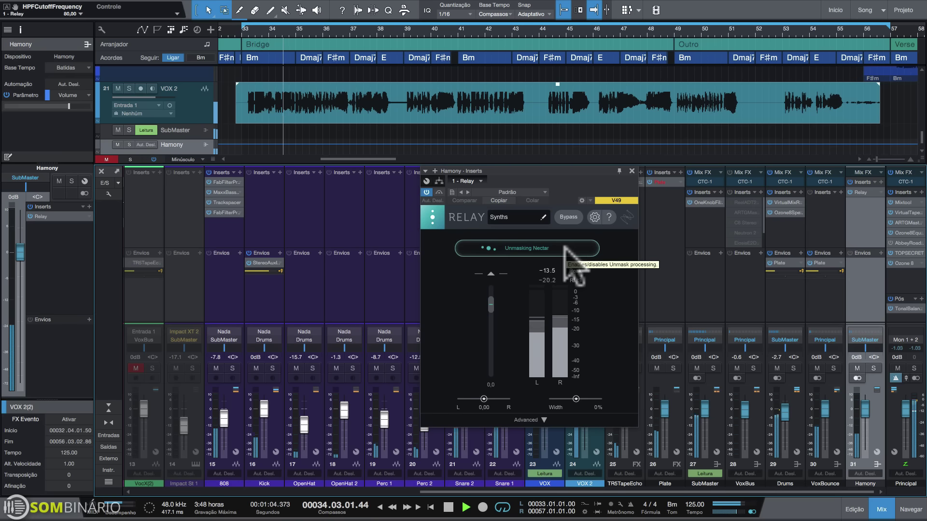
{"action": "left_click", "coordinate": [565, 247]}
{"action": "key", "text": "space"}
{"action": "key", "text": "space"}
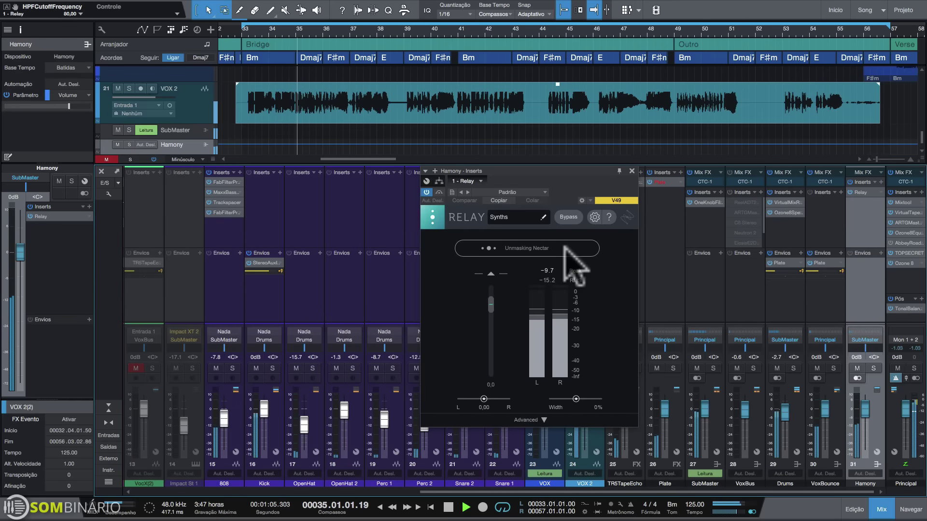
{"action": "key", "text": "space"}
Place the playhead at 34.03.01.00 and audition the mix, turning Relay's Unmasking Nectar back on between two playbacks
{"action": "left_click", "coordinate": [279, 29]}
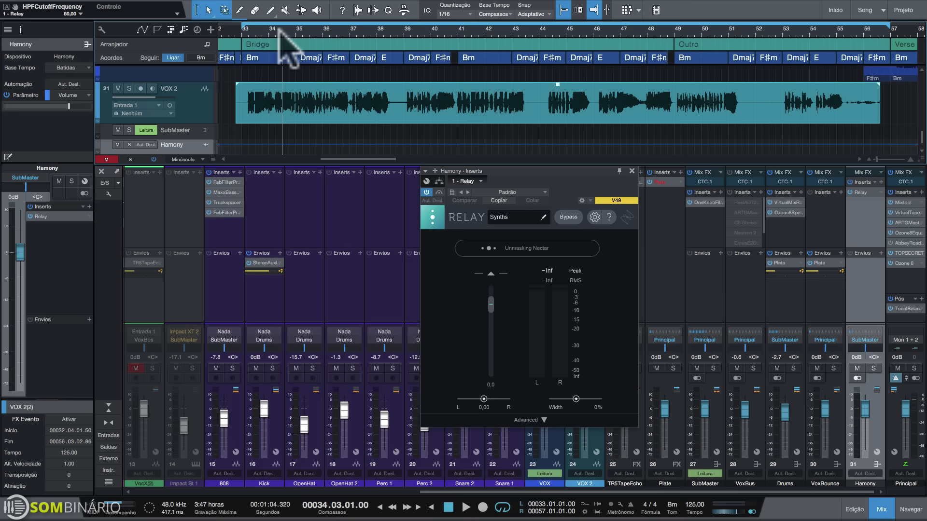
{"action": "key", "text": "space"}
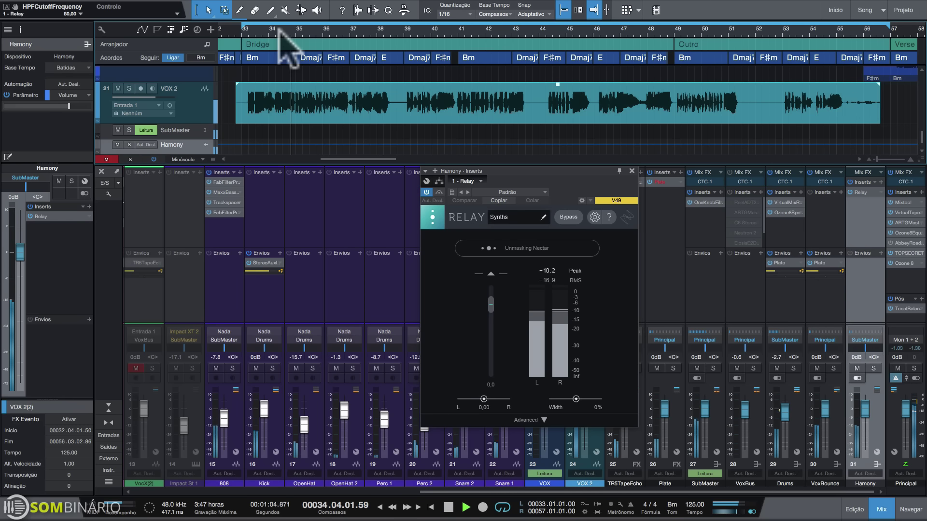
{"action": "key", "text": "space"}
{"action": "left_click", "coordinate": [527, 247]}
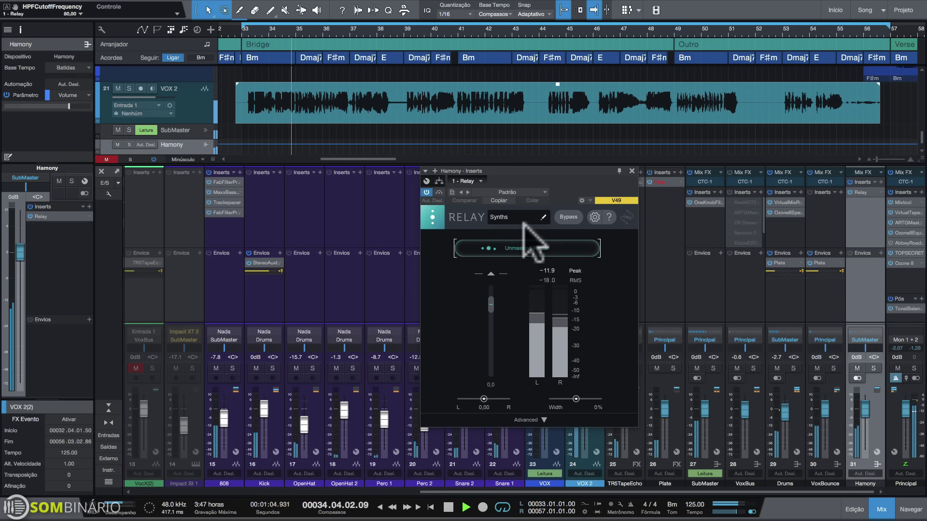
{"action": "key", "text": "space"}
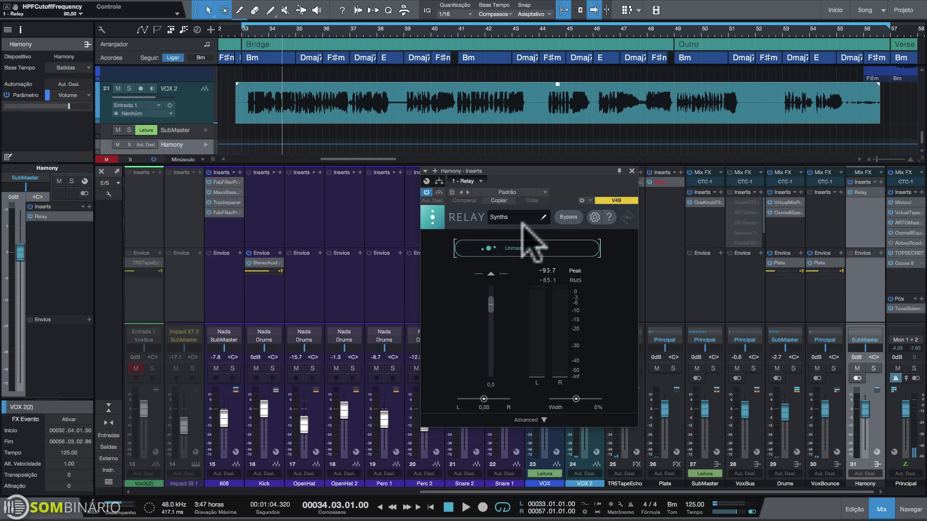
Open Nectar 3 on VOX 2, reposition its window, and review the Saturation module's type options while keeping Tape
{"action": "double_click", "coordinate": [585, 188]}
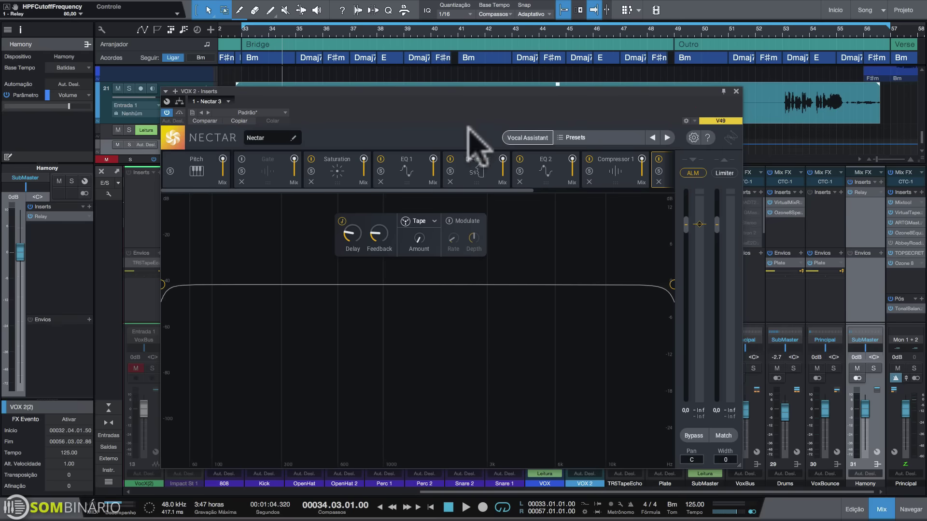
{"action": "left_click", "coordinate": [475, 92]}
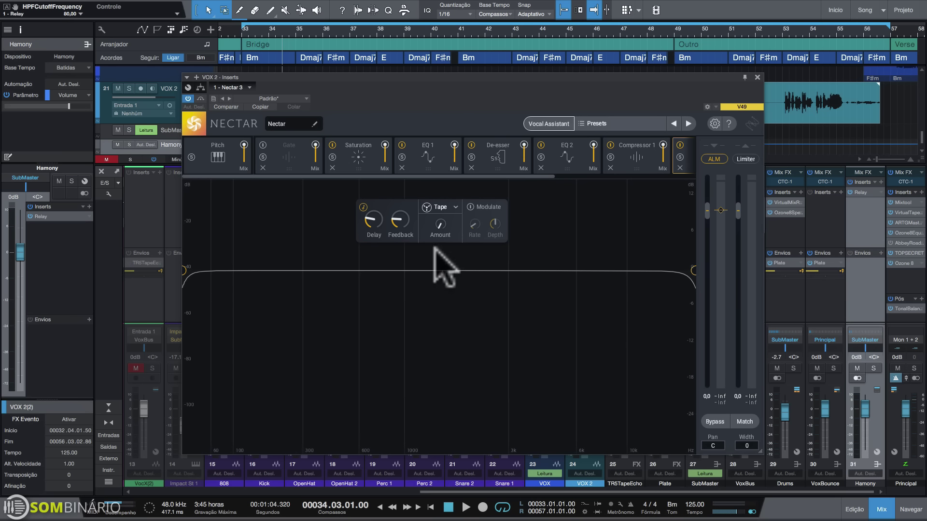
{"action": "left_click", "coordinate": [372, 164]}
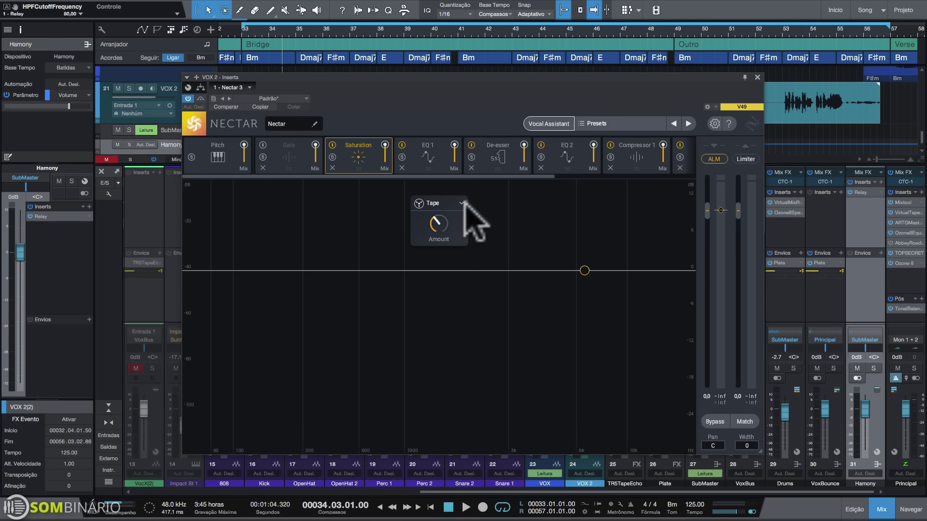
{"action": "left_click", "coordinate": [449, 199]}
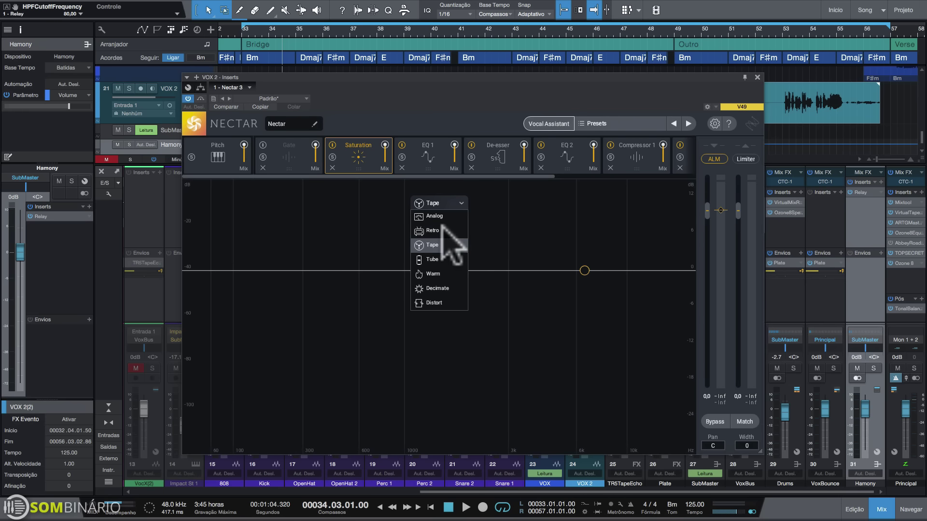
{"action": "left_click", "coordinate": [439, 117]}
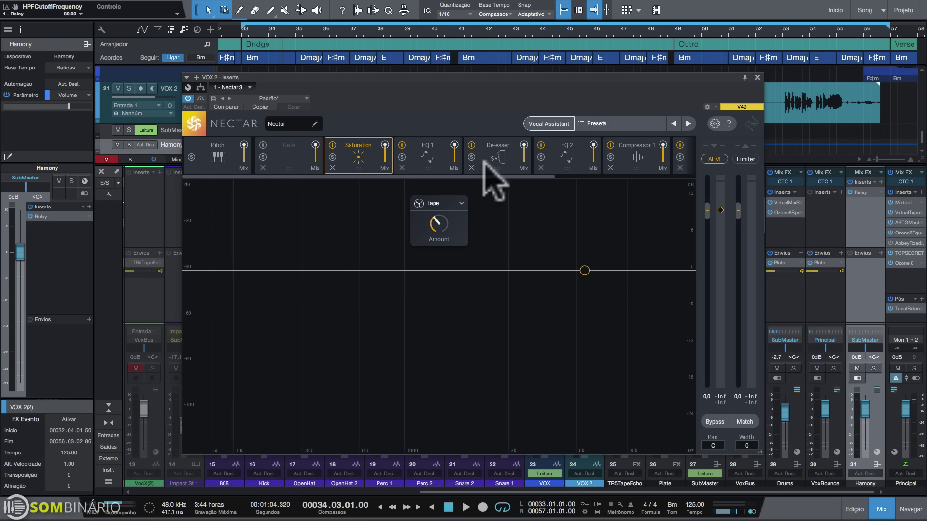
Show Nectar's Pitch module, then enable the Gate and raise its Open threshold to about -9.2 dB
{"action": "left_click", "coordinate": [218, 163]}
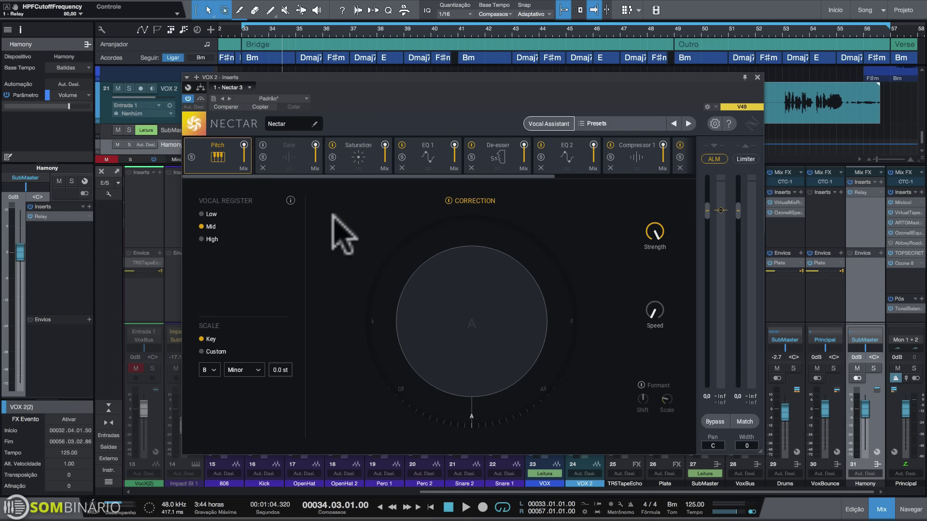
{"action": "left_click", "coordinate": [285, 154]}
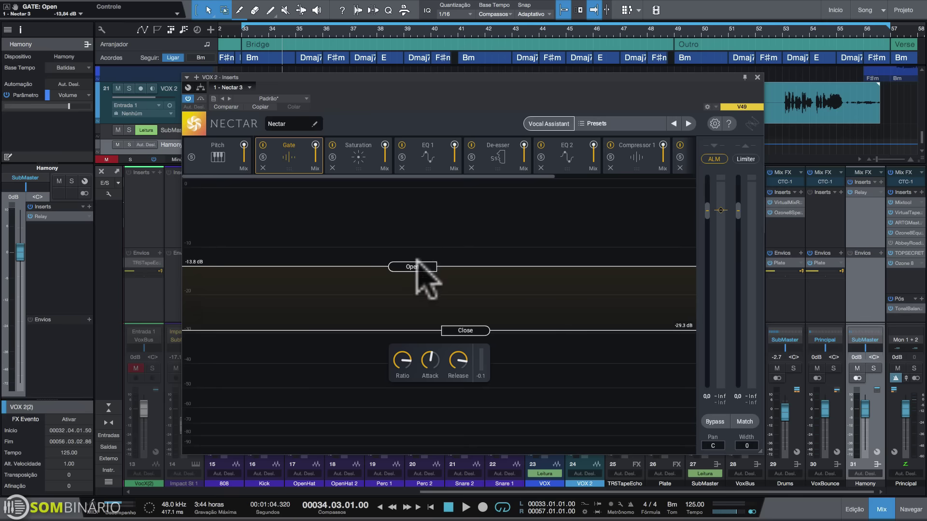
{"action": "left_click_drag", "start_coordinate": [416, 264], "coordinate": [416, 243]}
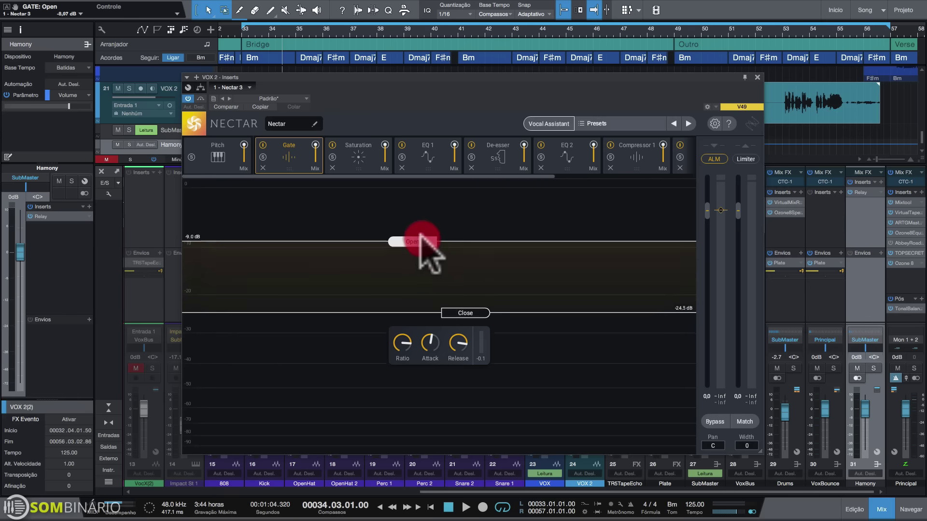
Play the song with the Principal fader fully down and set Compressor 1 to Optical with a Release of 40.43 ms
{"action": "left_click", "coordinate": [622, 156]}
{"action": "key", "text": "space"}
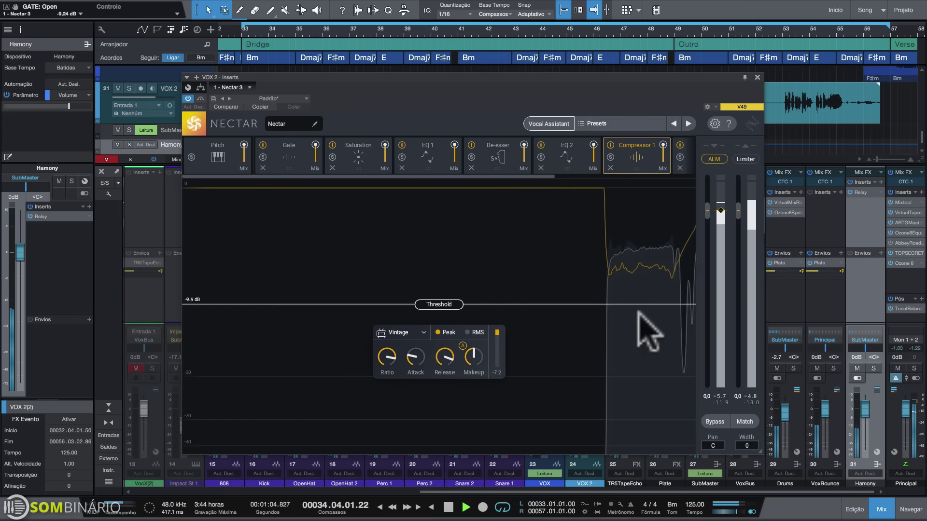
{"action": "left_click_drag", "start_coordinate": [906, 409], "coordinate": [910, 446]}
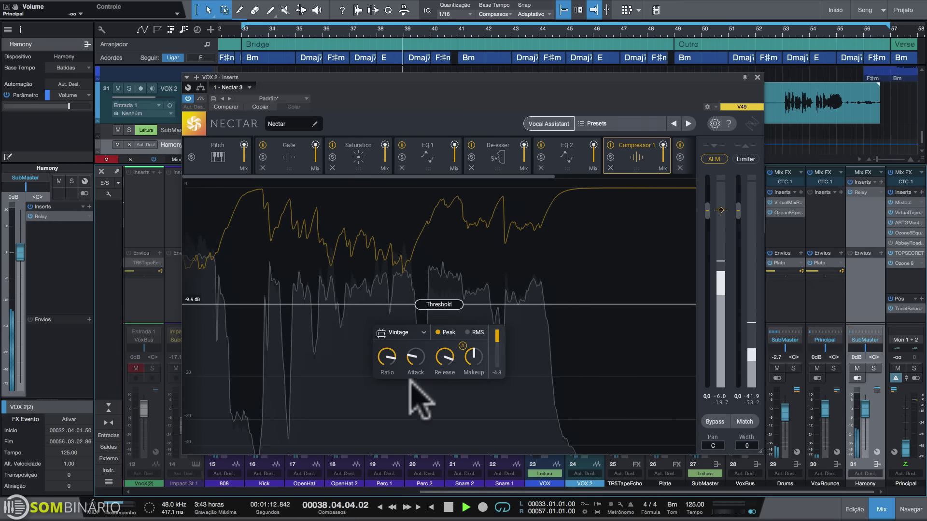
{"action": "mouse_move", "coordinate": [445, 370]}
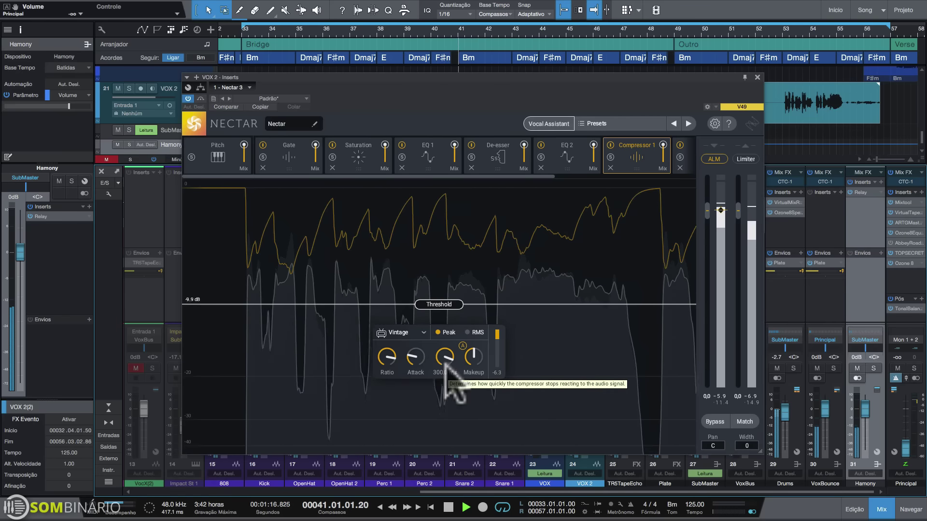
{"action": "left_click", "coordinate": [445, 369]}
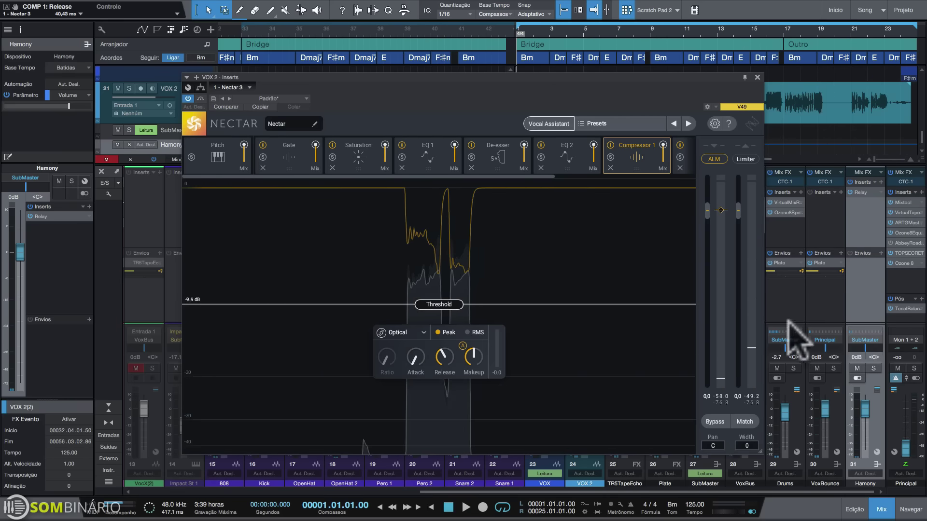
Review Nectar's EQ 2, De-esser and EQ 1 modules in turn
{"action": "left_click", "coordinate": [559, 161]}
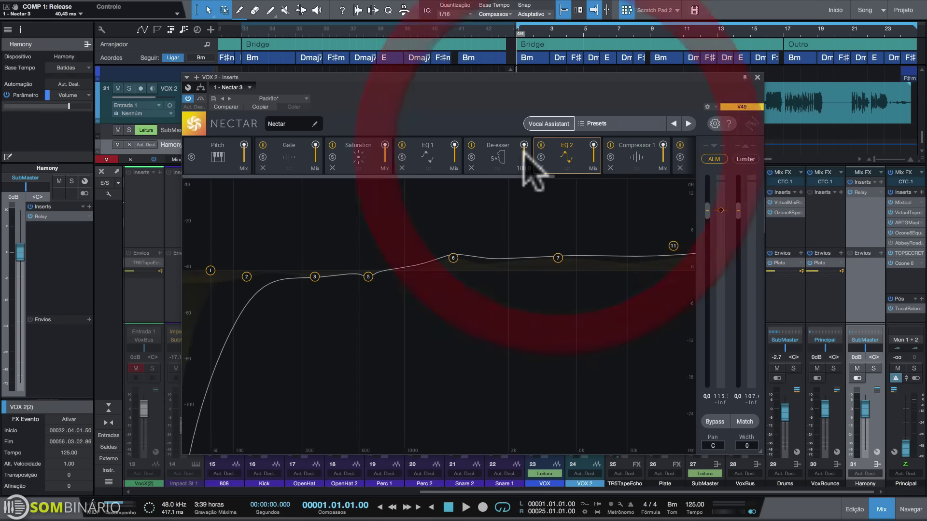
{"action": "left_click", "coordinate": [498, 156]}
{"action": "left_click", "coordinate": [420, 156]}
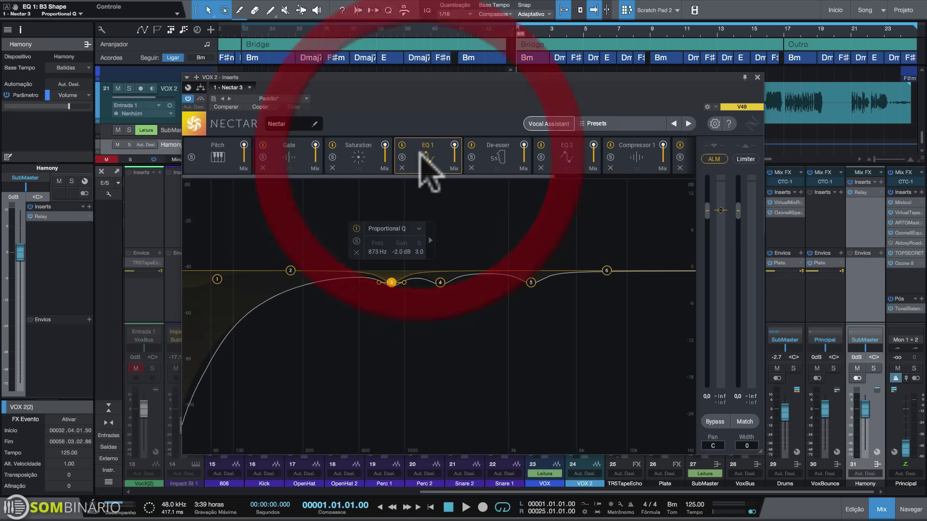